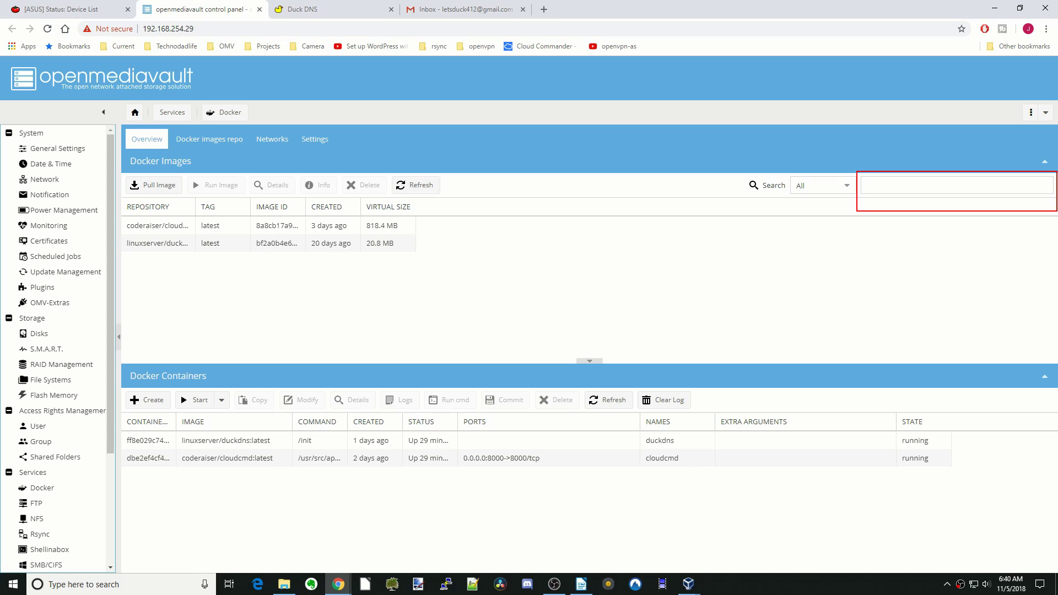
Step: Search for letsencrypt and pull the linuxserver/letsencrypt image into openmediavault's Docker images
drag(875, 197, 1054, 198)
key(Escape)
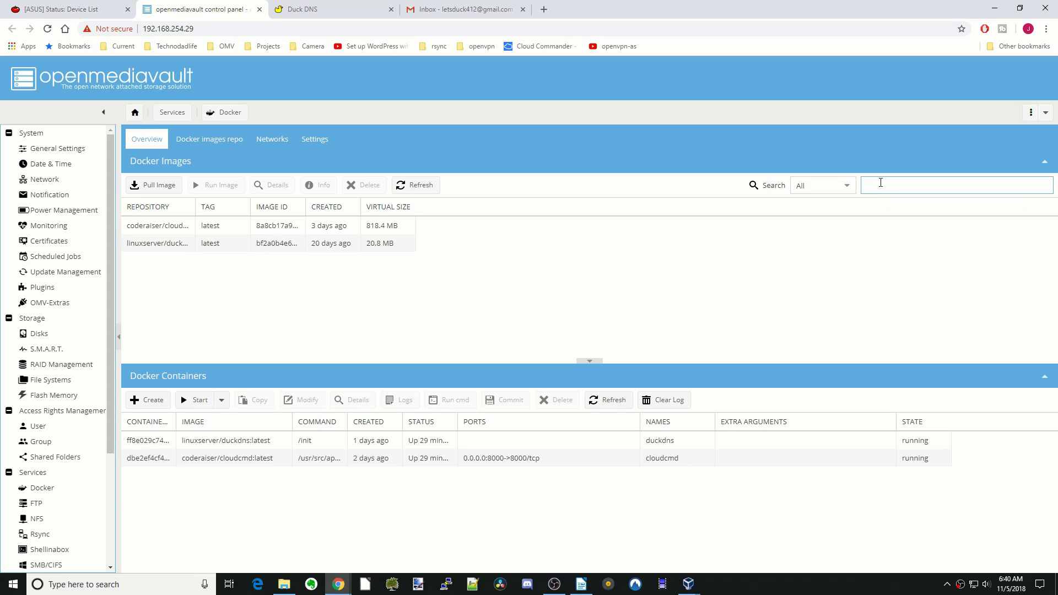
text(letsencrypt)
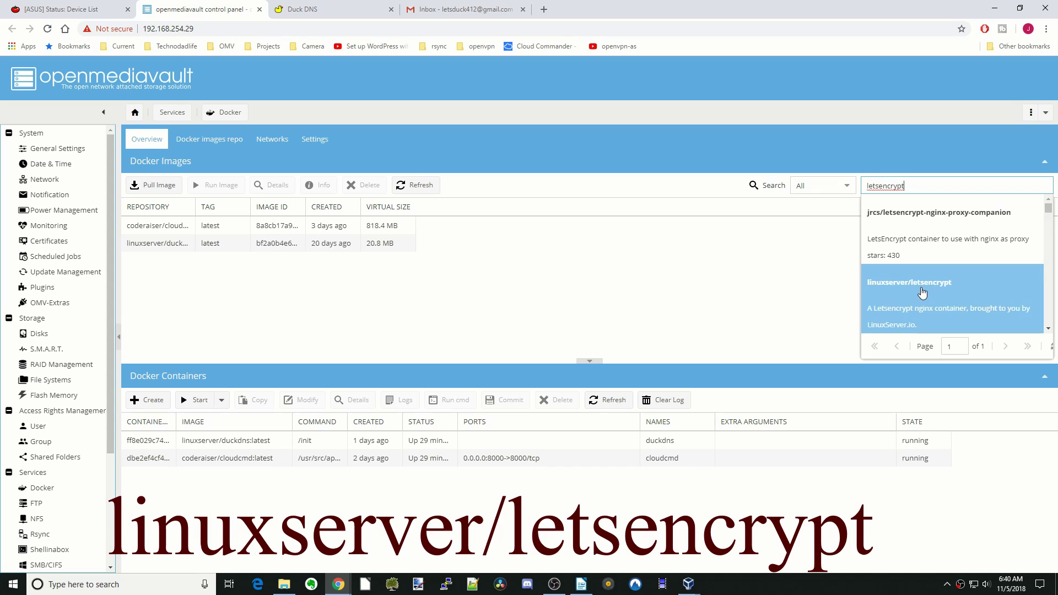
click(922, 293)
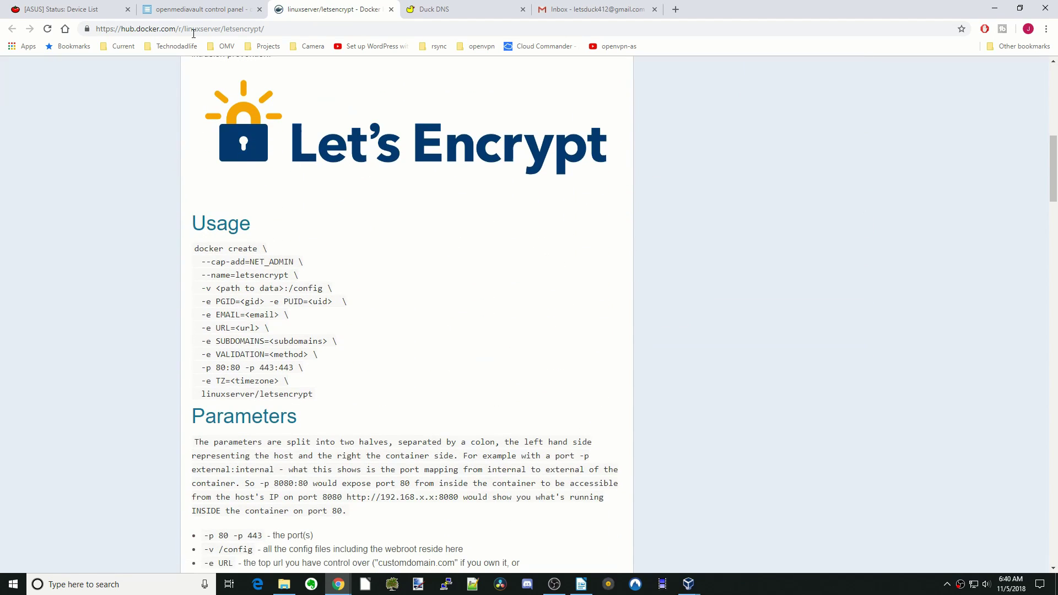
click(212, 15)
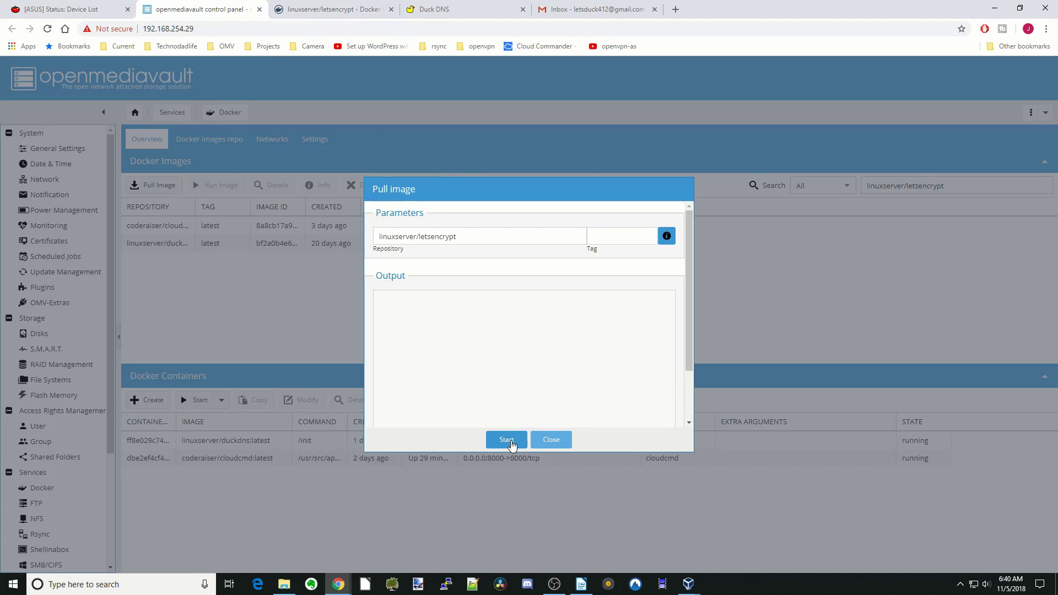
click(507, 439)
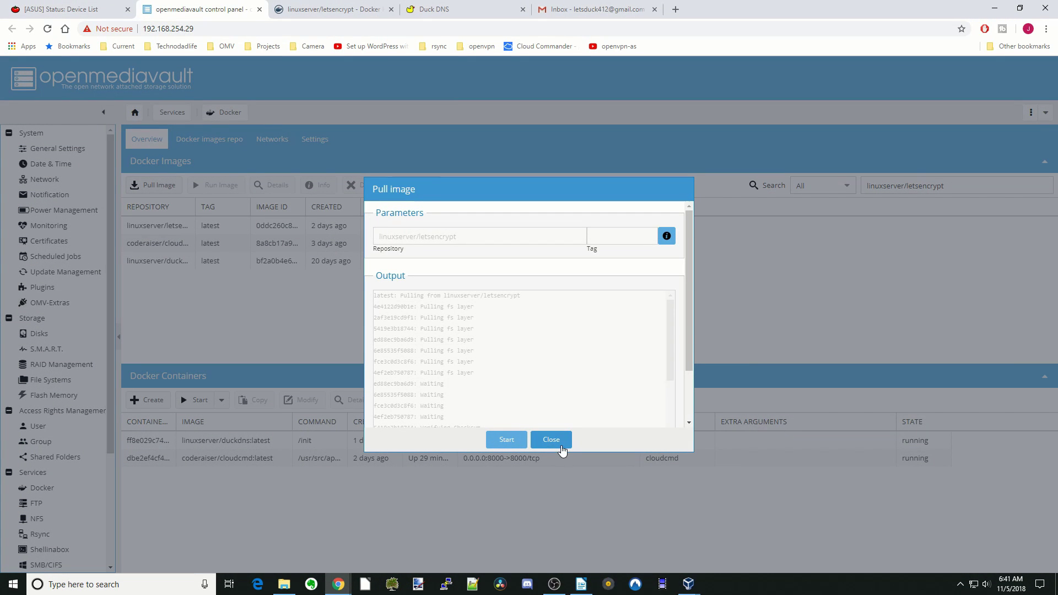
click(551, 440)
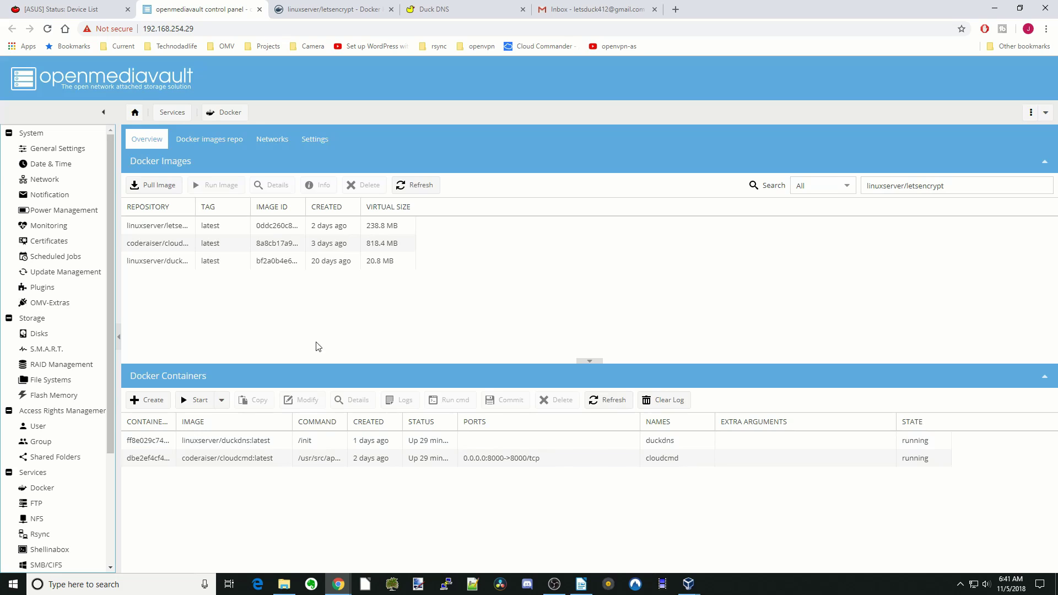
Step: Log in to Shell In A Box as root and run id user1 to get uid 1000, gid 100
scroll(88, 405, down, 3)
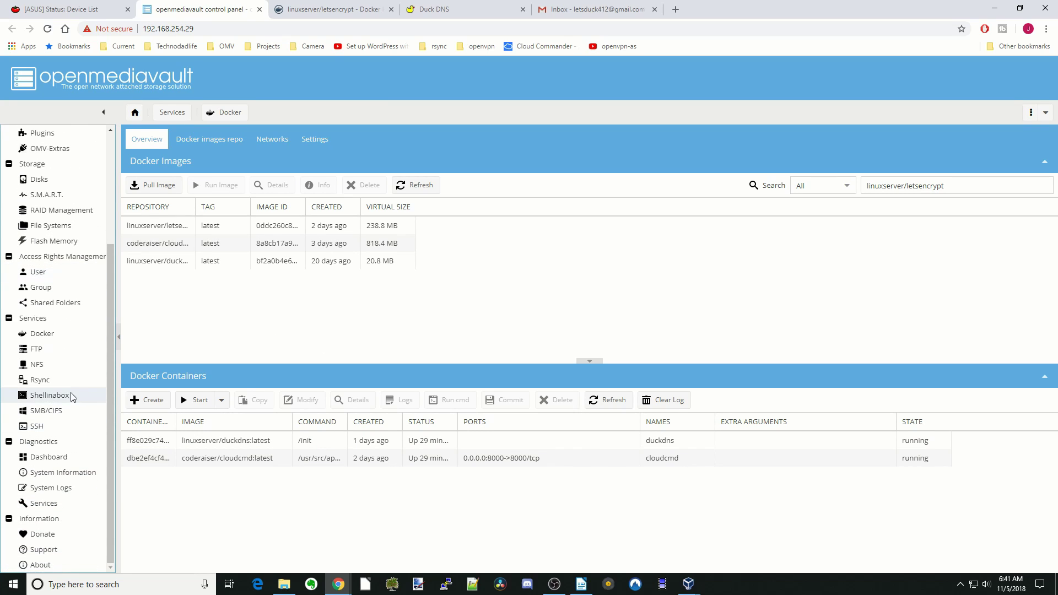
click(74, 401)
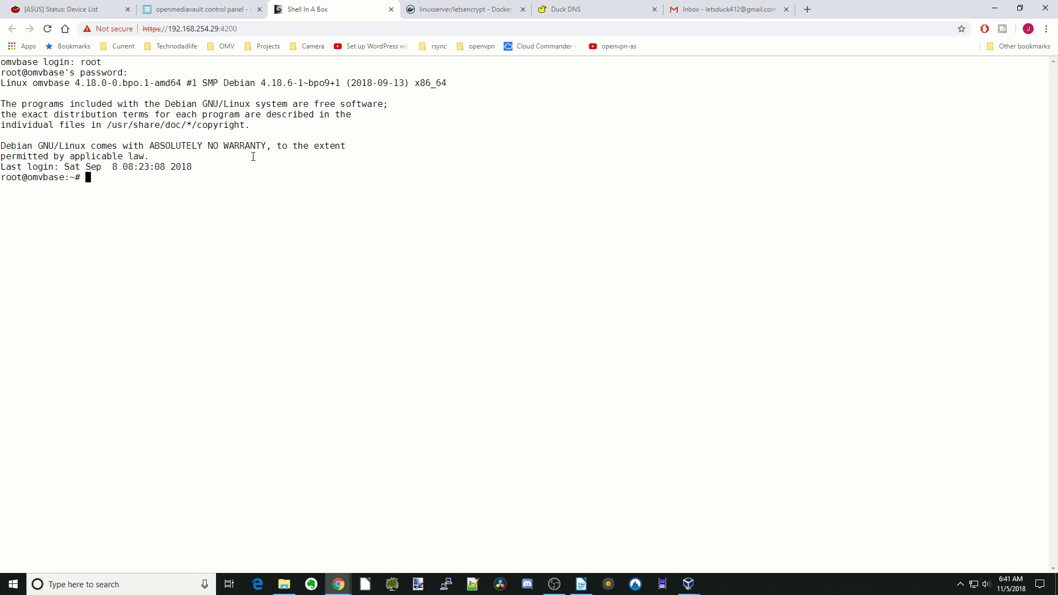
text(id user1)
key(Return)
drag(1, 180, 169, 198)
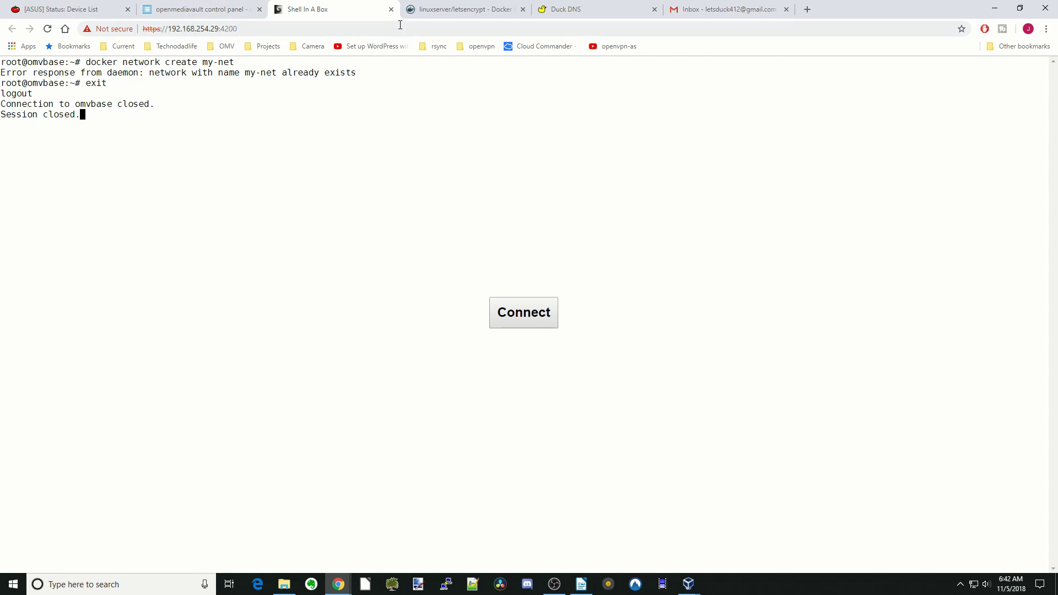
Step: Run the linuxserver/letsencrypt image as a container named letsencrypt with restart policy always
click(391, 9)
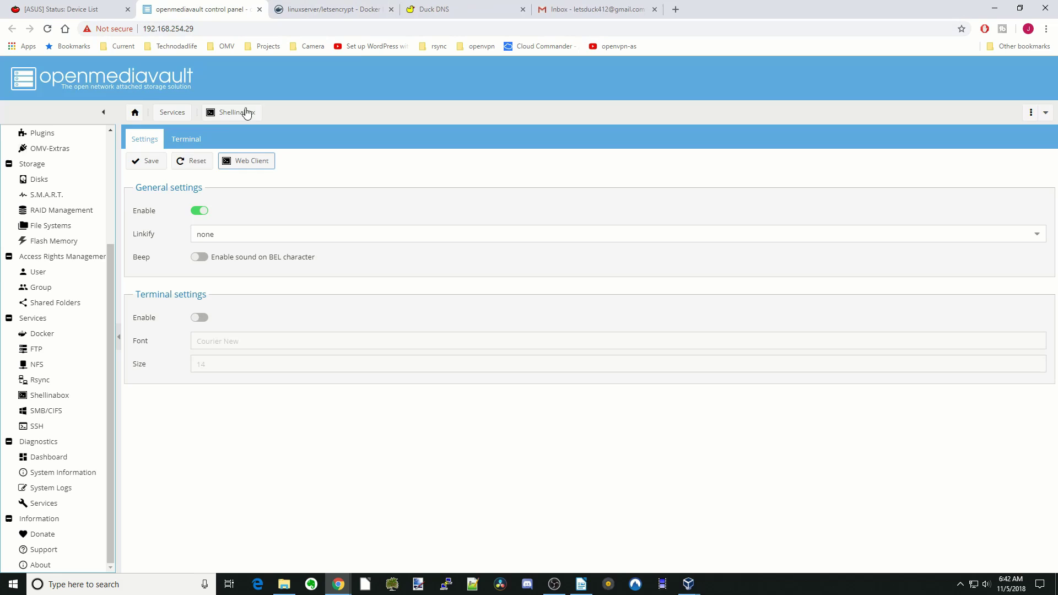
click(50, 335)
click(178, 232)
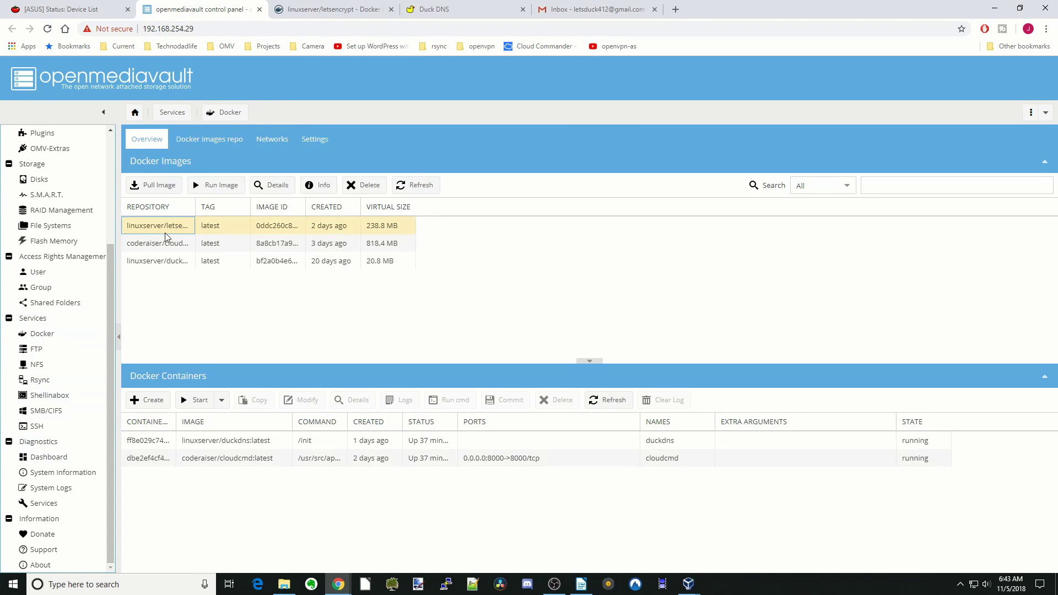
click(217, 188)
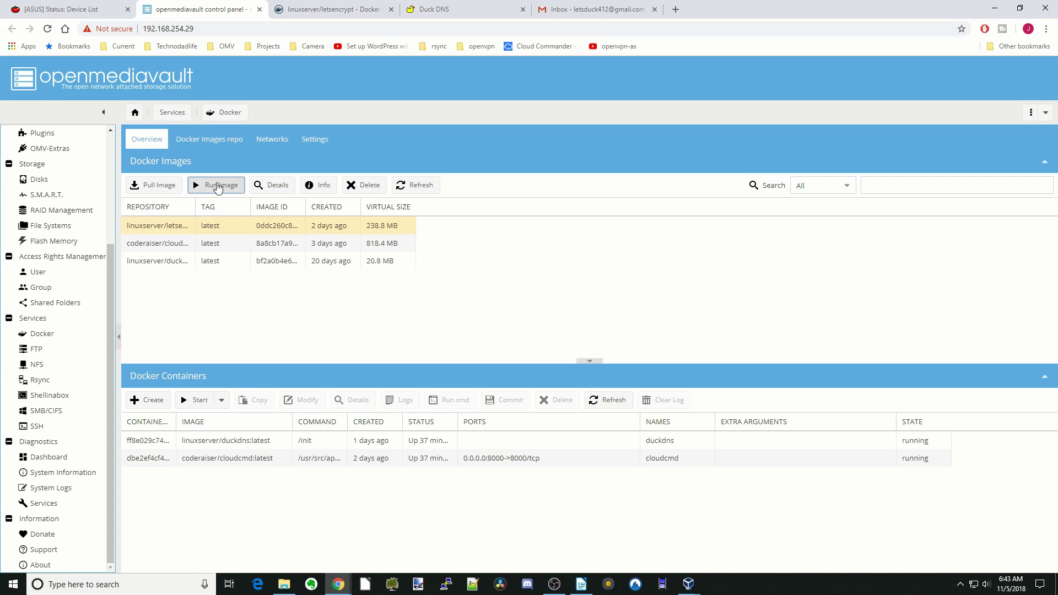
click(447, 208)
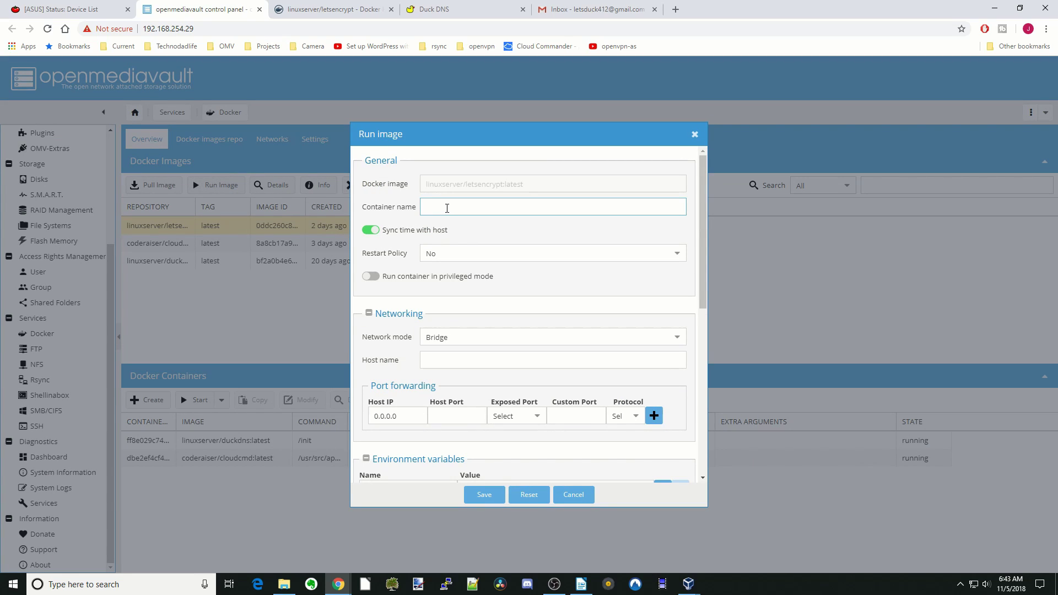
text(letsencrypt)
click(517, 255)
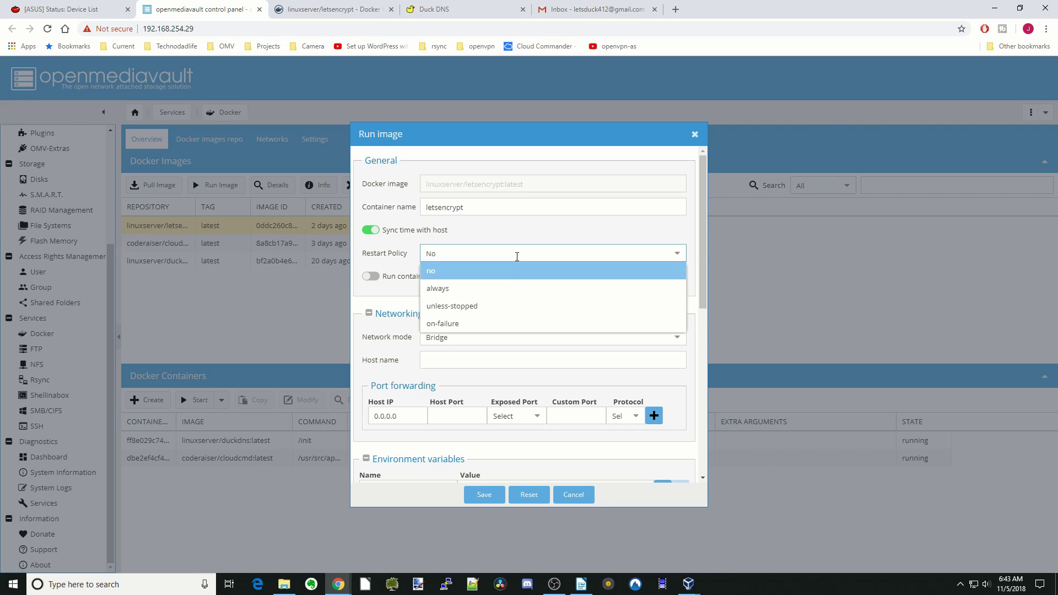
click(508, 288)
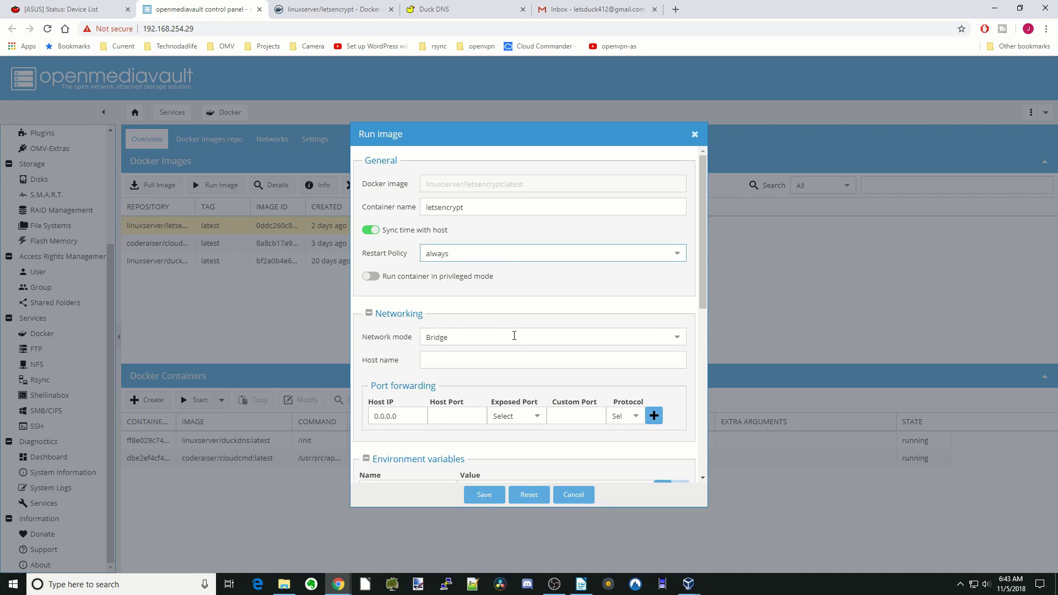
Step: Map host port 450 to 443/tcp and host port 90 to 80/tcp
scroll(516, 357, down, 4)
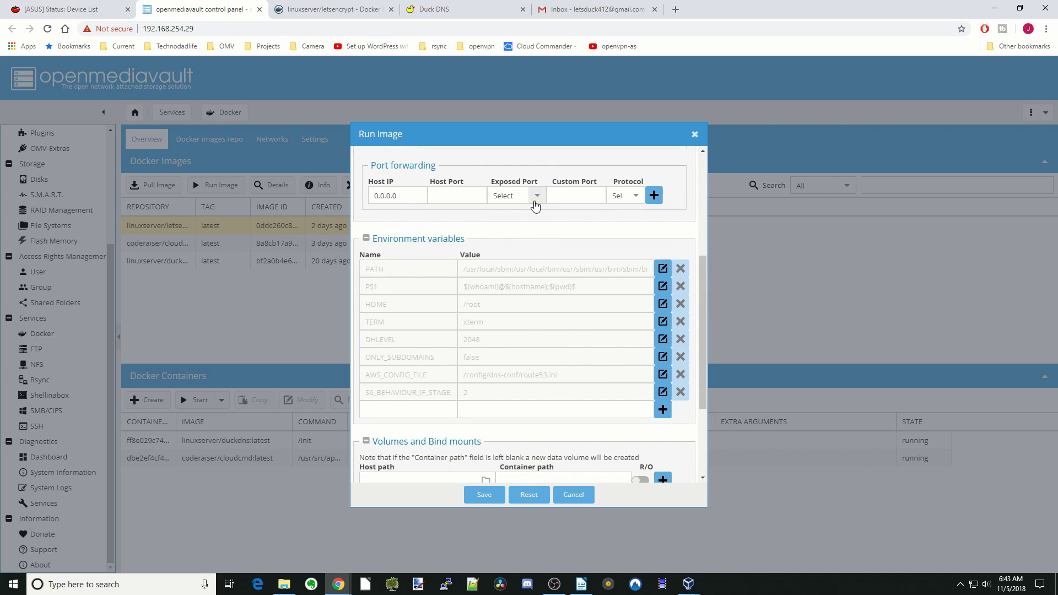
click(536, 196)
click(521, 211)
click(462, 195)
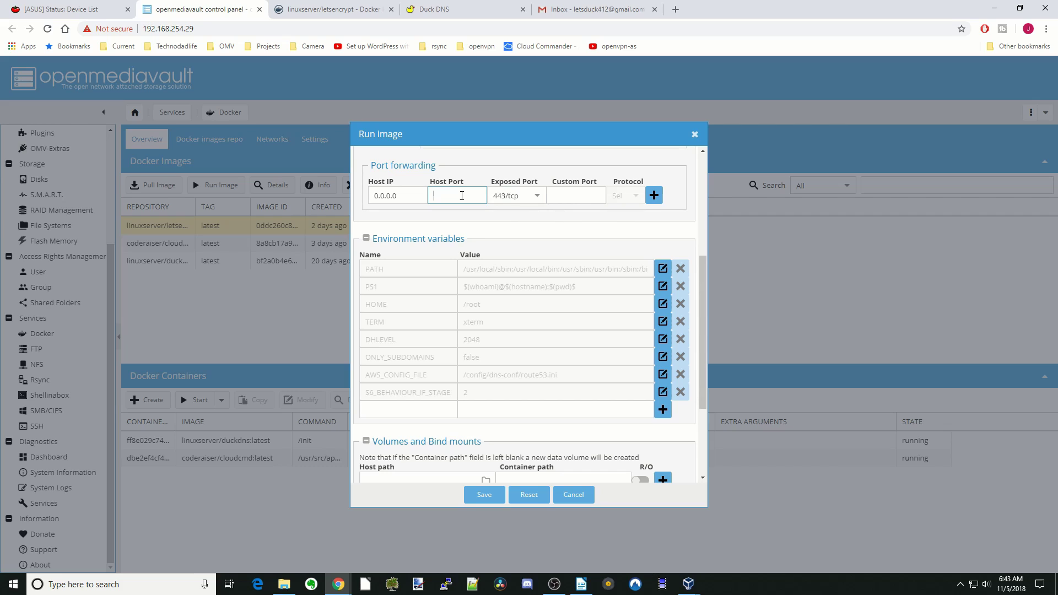
text(450)
click(654, 195)
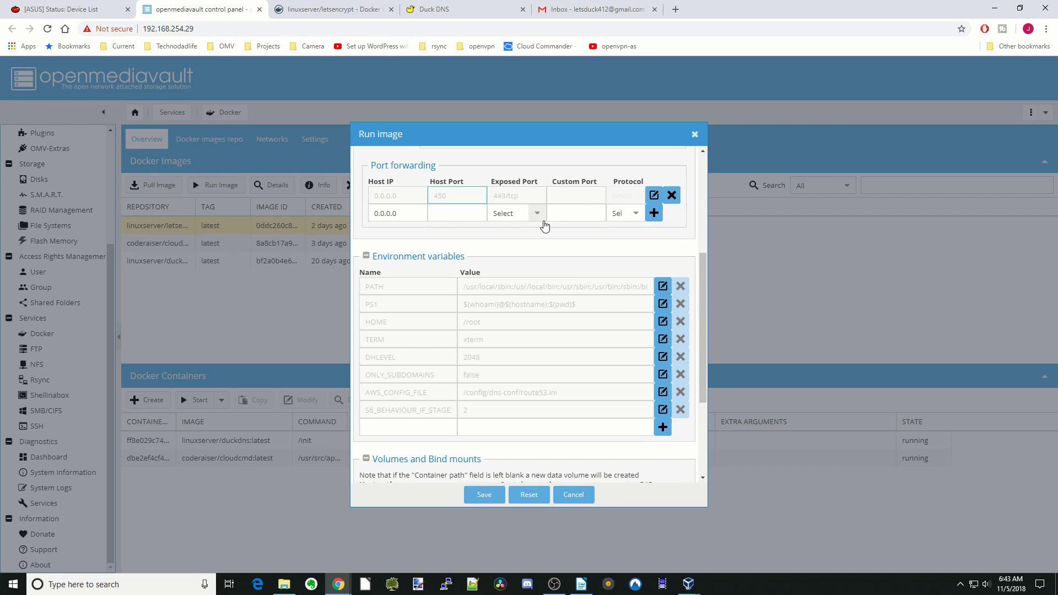
click(537, 215)
click(523, 246)
click(468, 213)
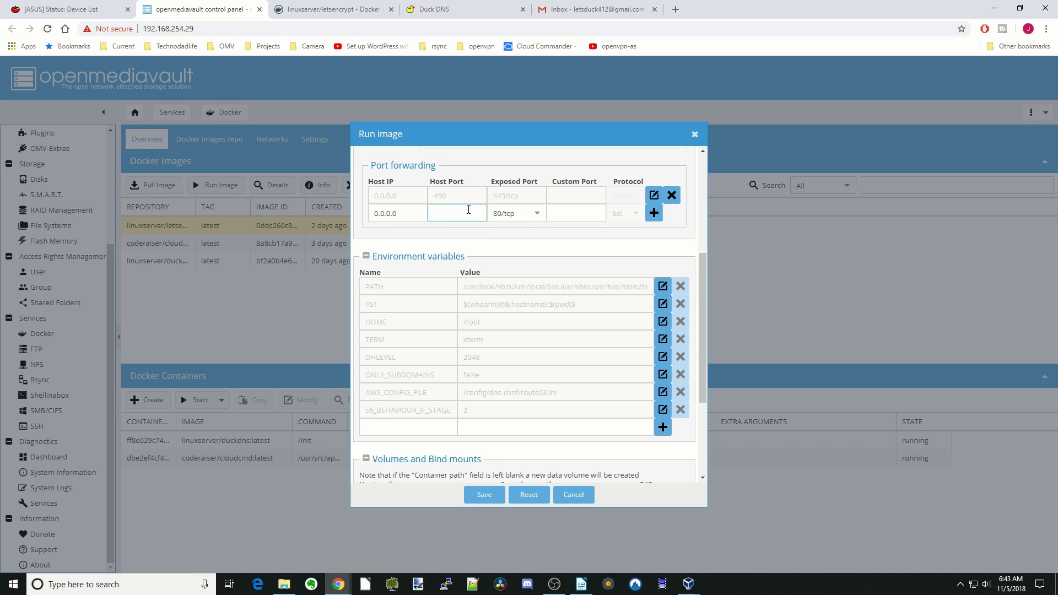
text(90)
click(655, 214)
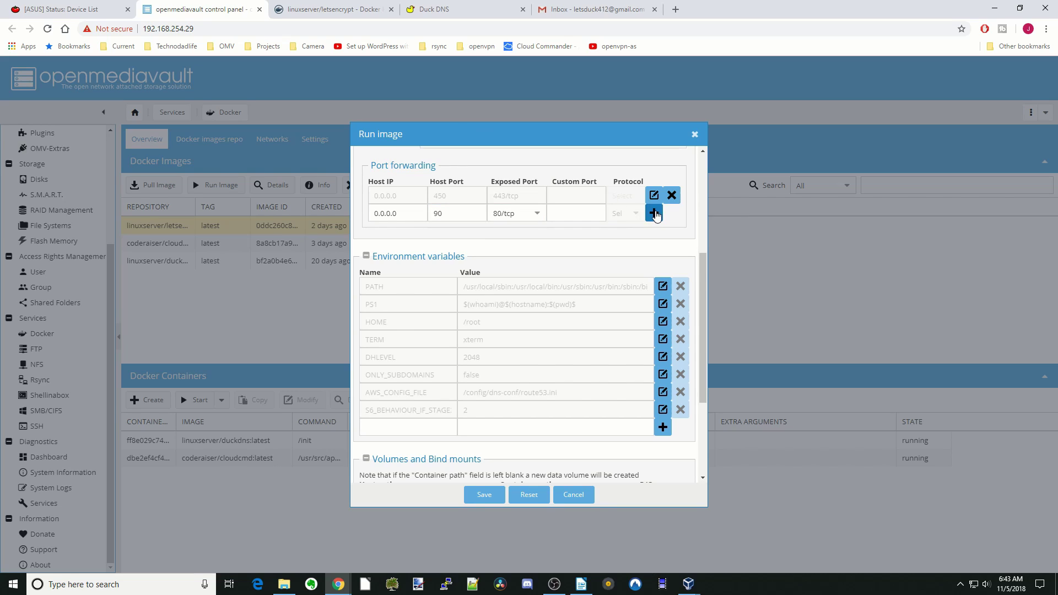
scroll(616, 217, down, 3)
Step: Add environment variables PUID=1000 and PGID=100
click(413, 270)
text(PUID)
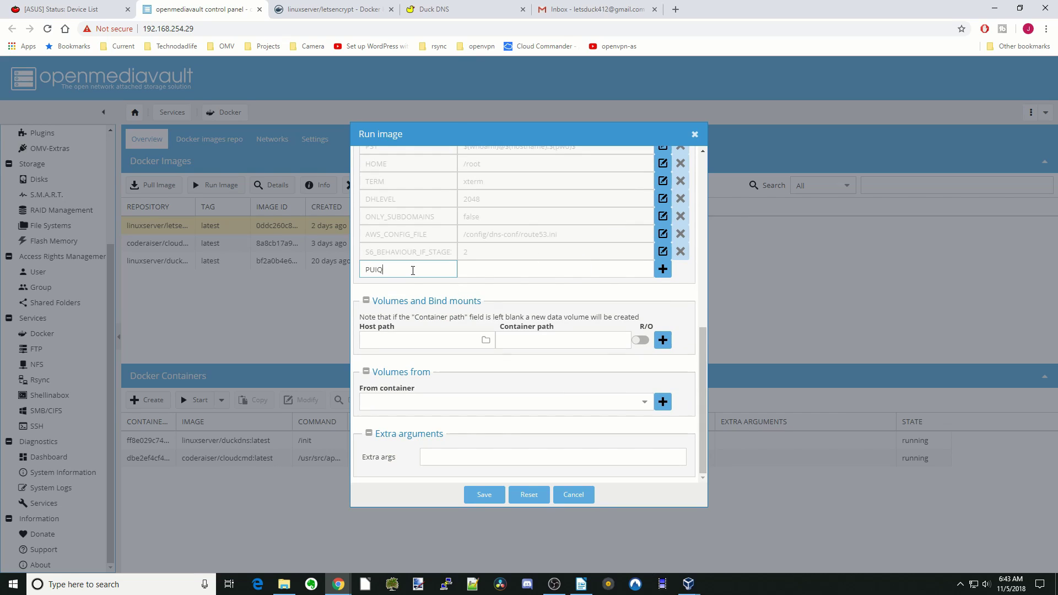
key(BackSpace)
key(BackSpace)
key(BackSpace)
text(PUID)
key(Tab)
text(1)
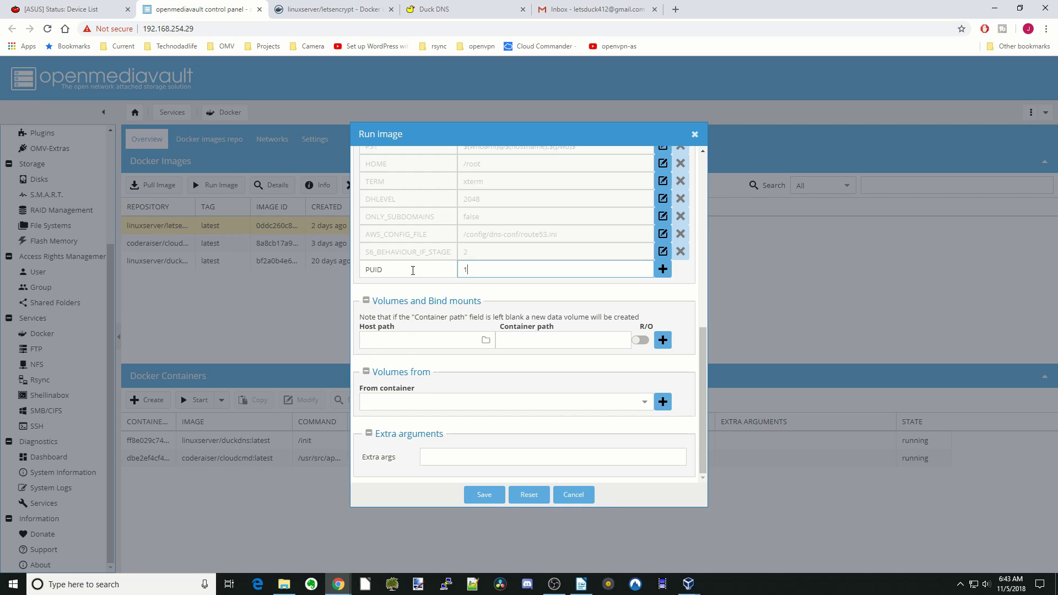
text(000)
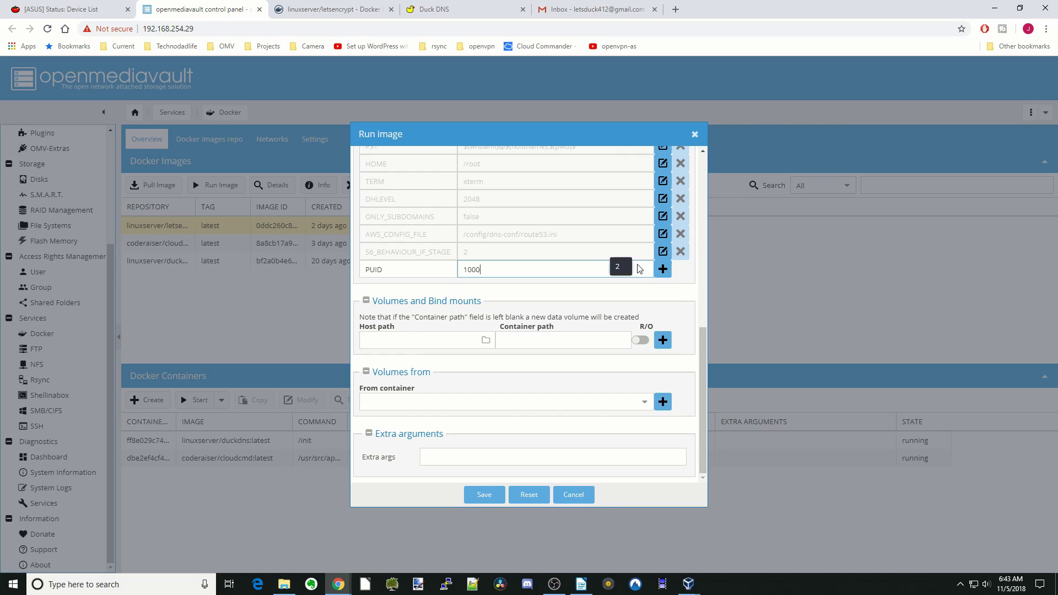
click(663, 269)
click(419, 291)
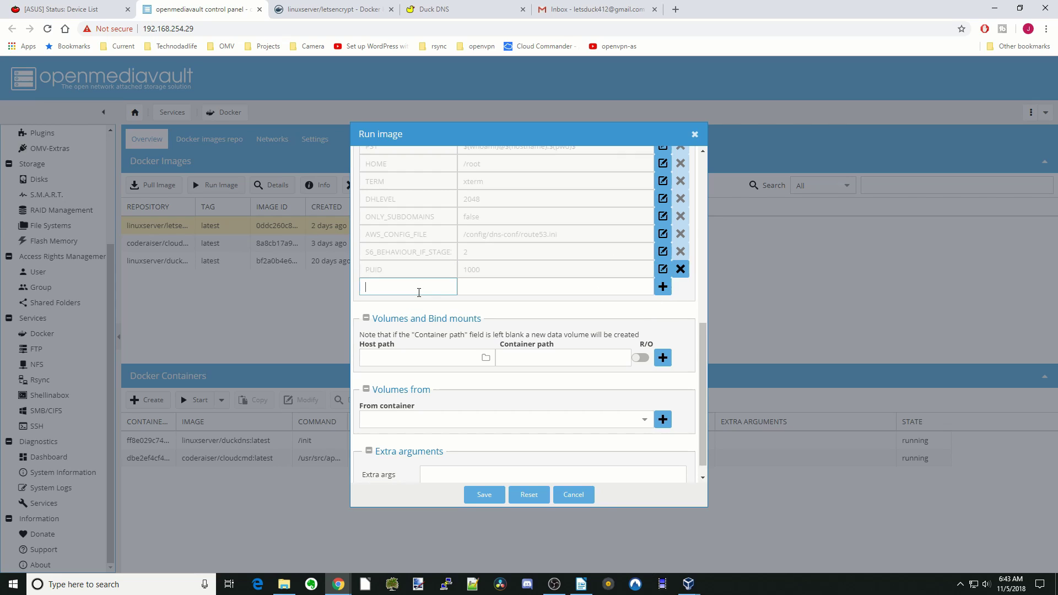
text(PGID)
key(Tab)
text(100)
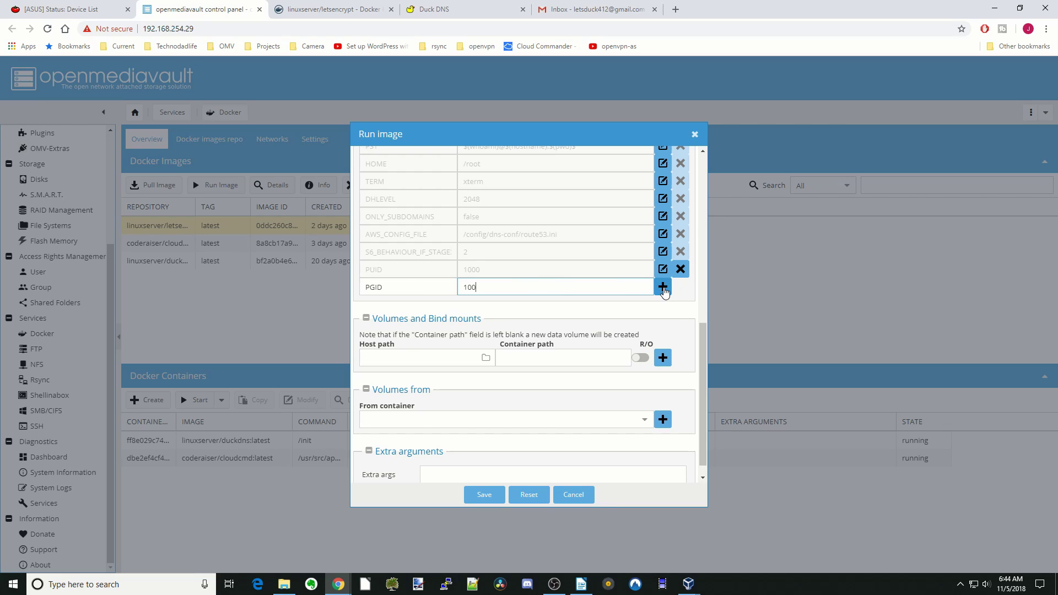
click(663, 286)
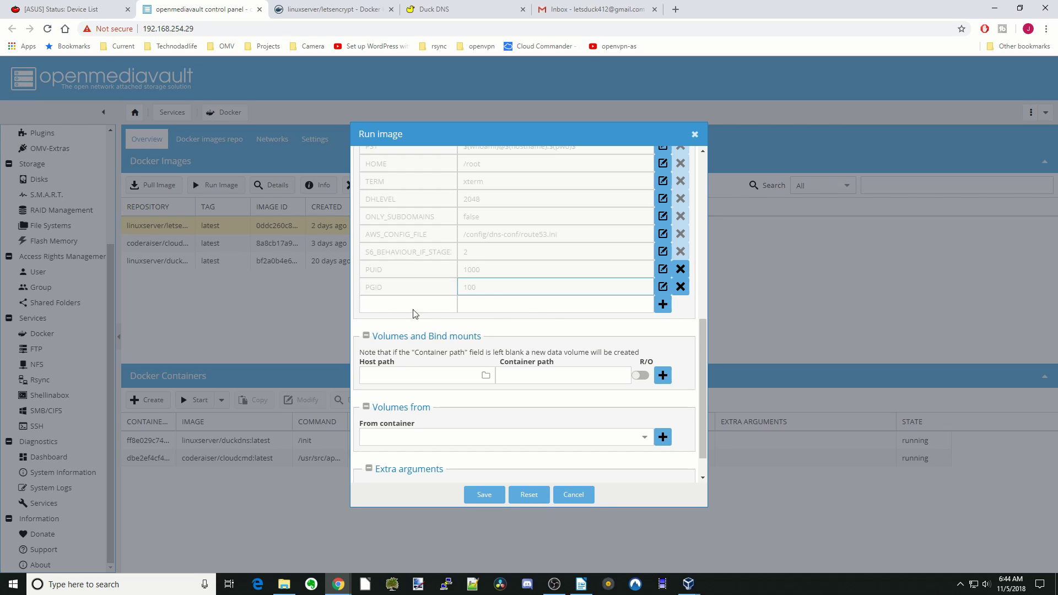
Step: Add the environment variable TZ=America/New_York, fixing the capitalisation
click(401, 304)
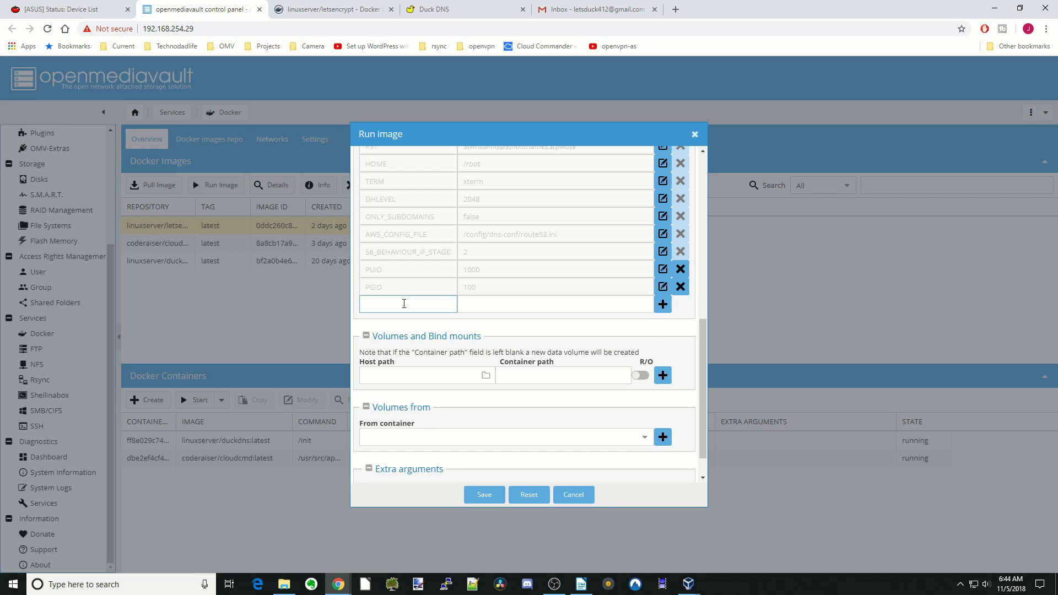
text(TZ)
key(Tab)
text(AMerica)
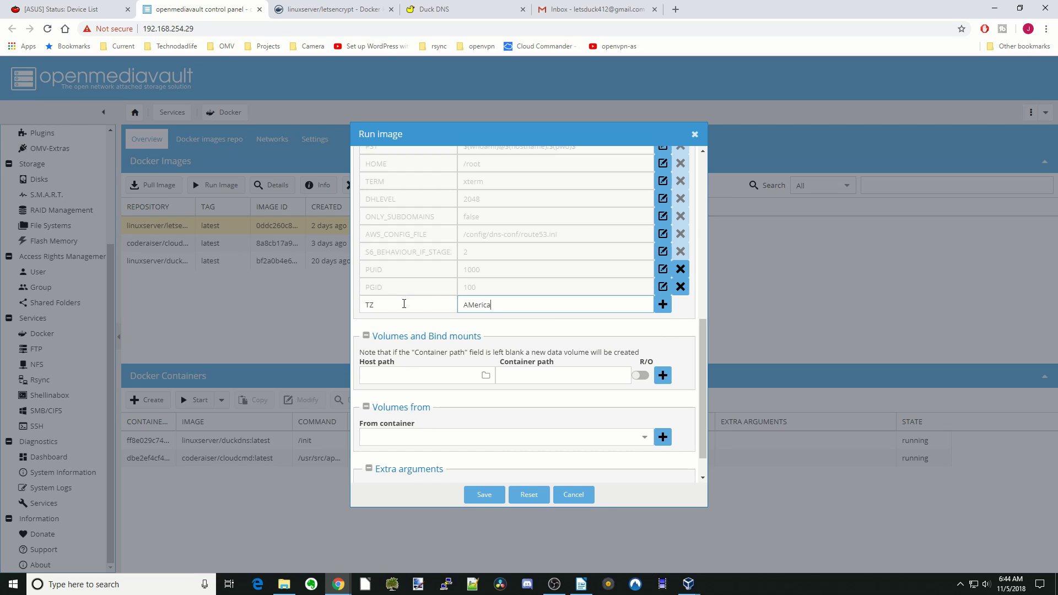
text(/New_York)
click(468, 305)
key(Delete)
text(m)
click(663, 304)
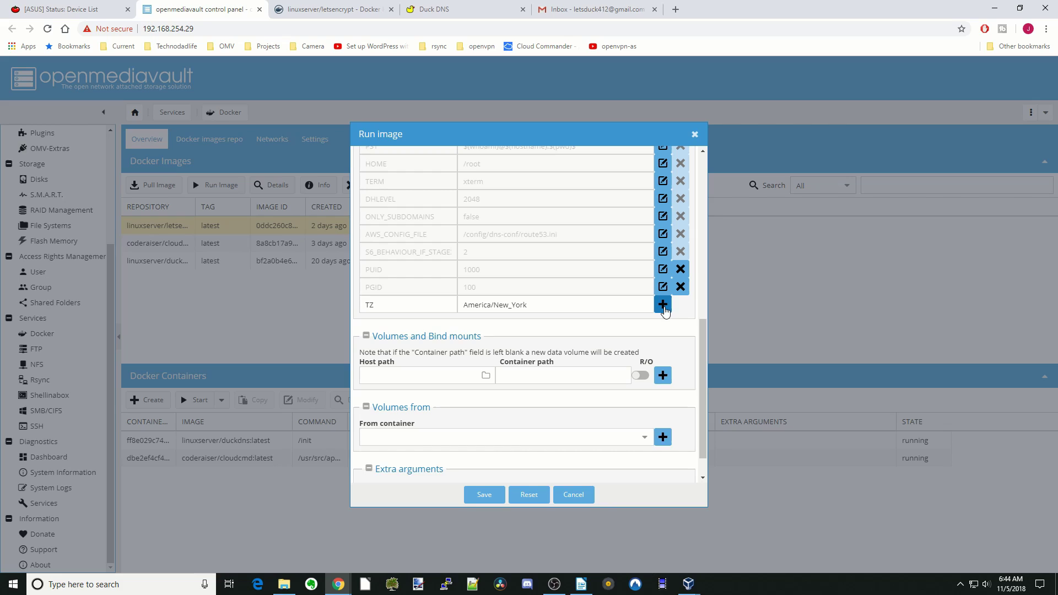
Step: Add an EMAIL environment variable containing the account's e-mail address
click(410, 322)
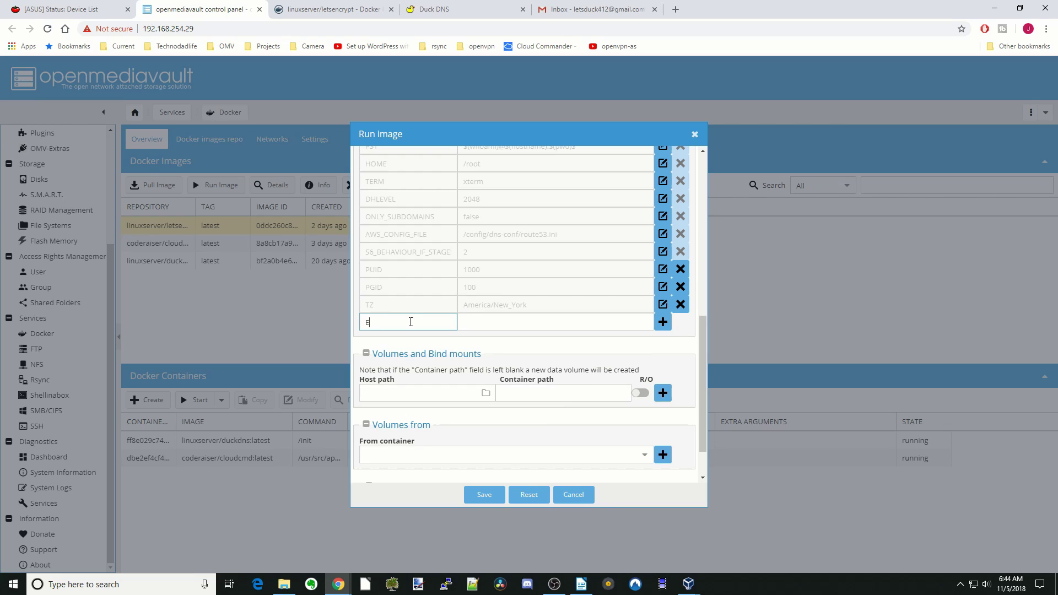
text(MAIL)
click(485, 325)
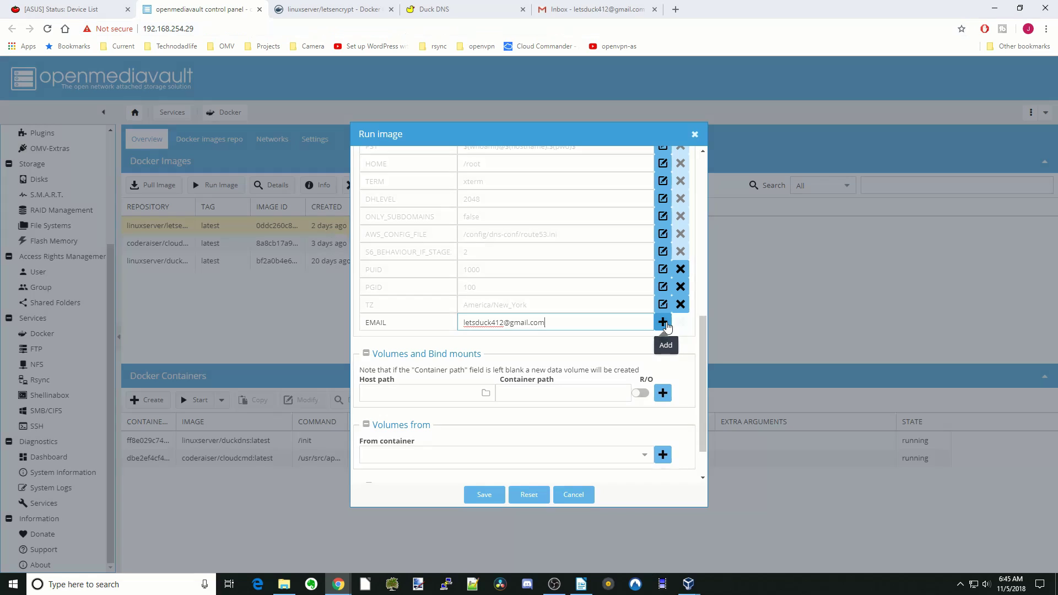
click(663, 322)
Step: Start a URL variable and copy the letduck domain name from the Duck DNS page
text(URL)
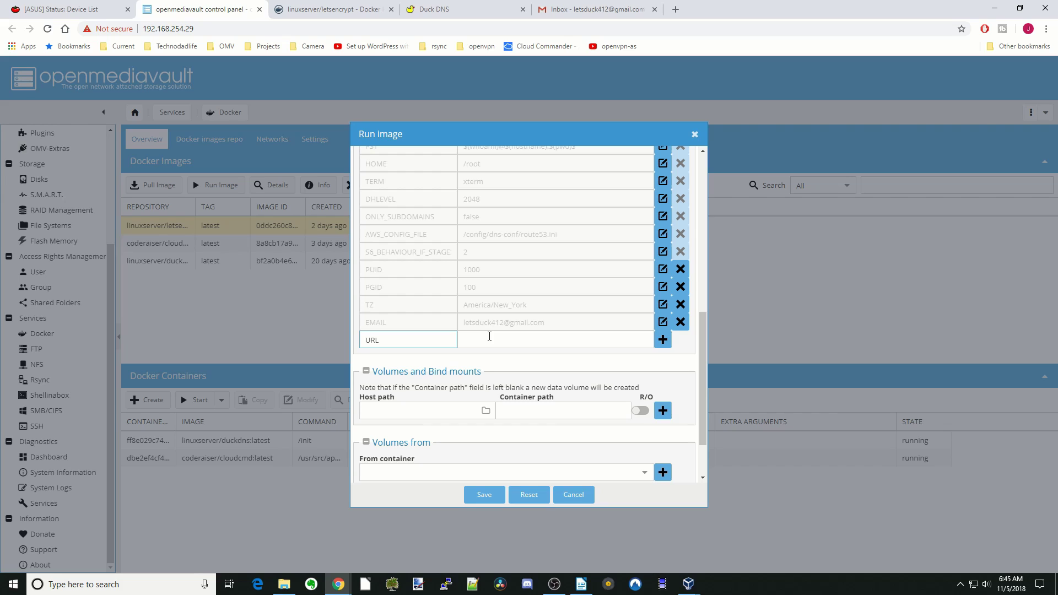
click(460, 14)
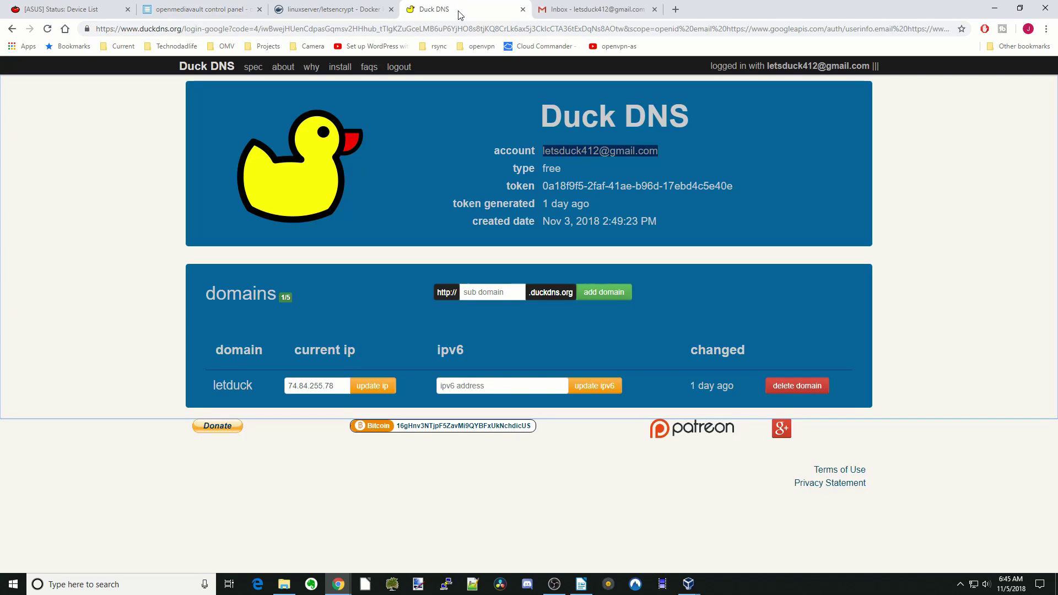
drag(259, 380, 213, 386)
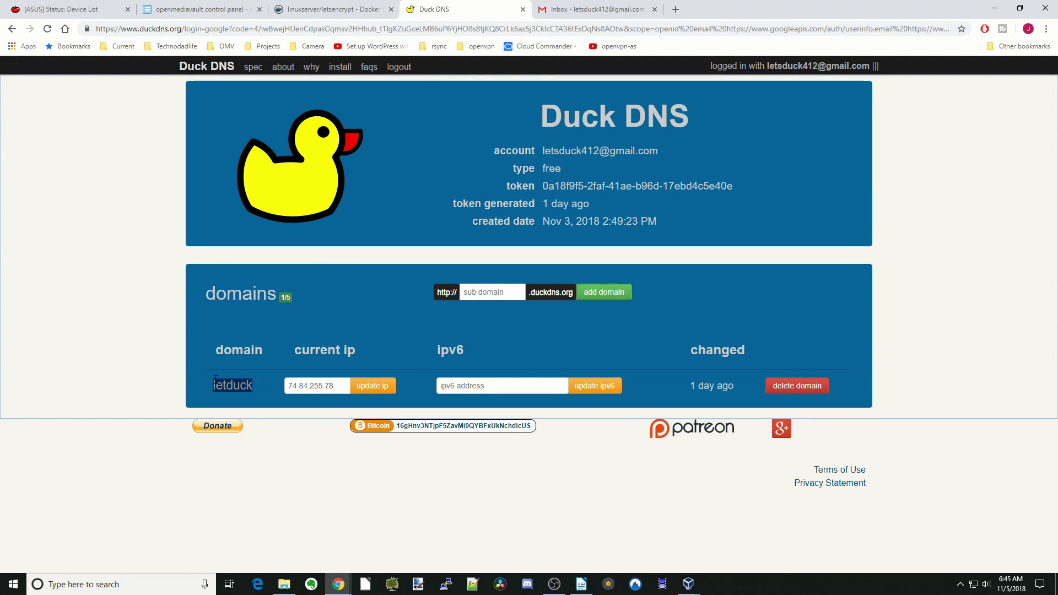
Step: Set the URL environment variable to letduck.duckdns.org
click(208, 12)
click(491, 339)
text(let)
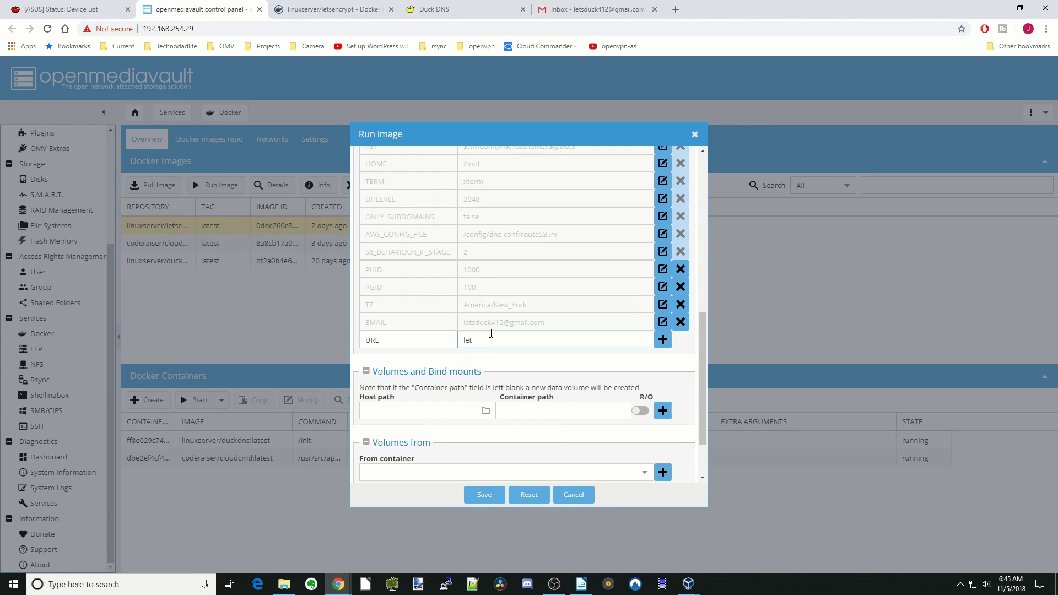
text(duck.duckdns.org)
click(663, 340)
Step: Add SUBDOMAINS=cloud,plex,radarr,lidarr and VALIDATION=http environment variables
text(SUBDOMAINS)
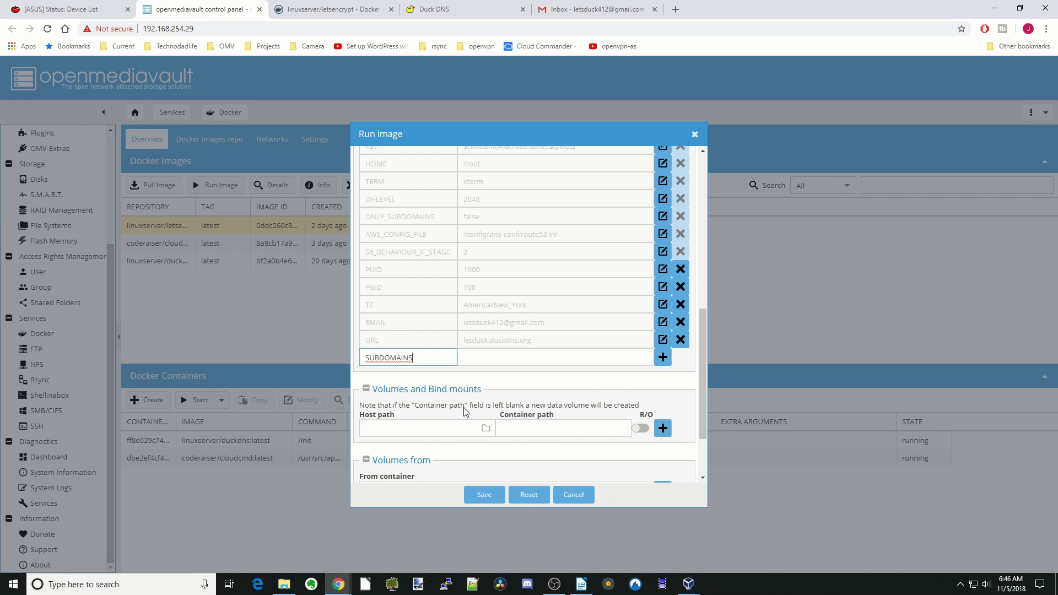
key(Tab)
text(cloud,plex,radarr,lidarr)
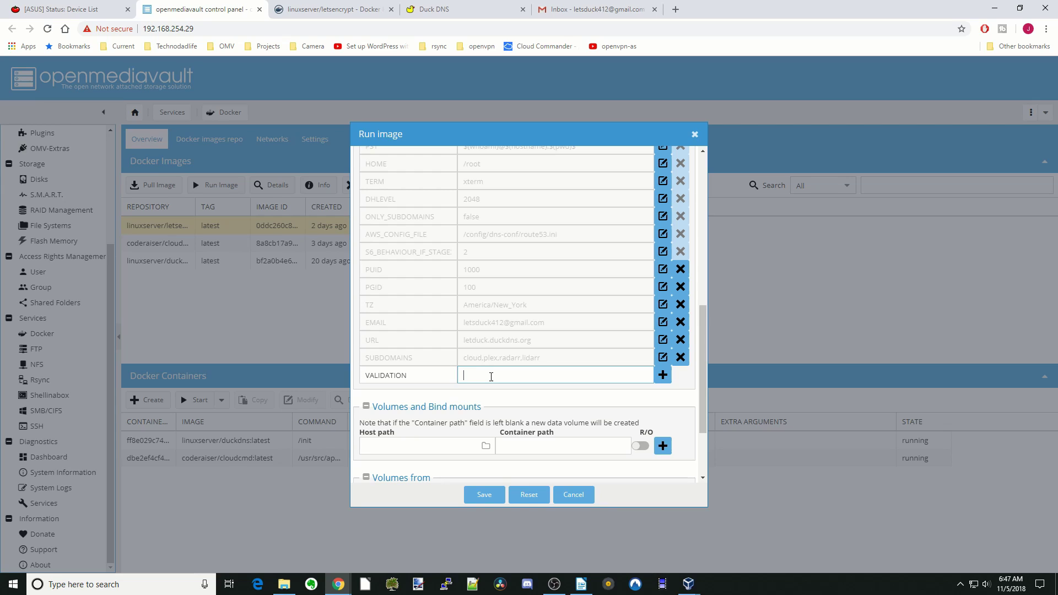
text(http)
click(663, 375)
Step: Give a new volume the container path /config
scroll(585, 392, down, 3)
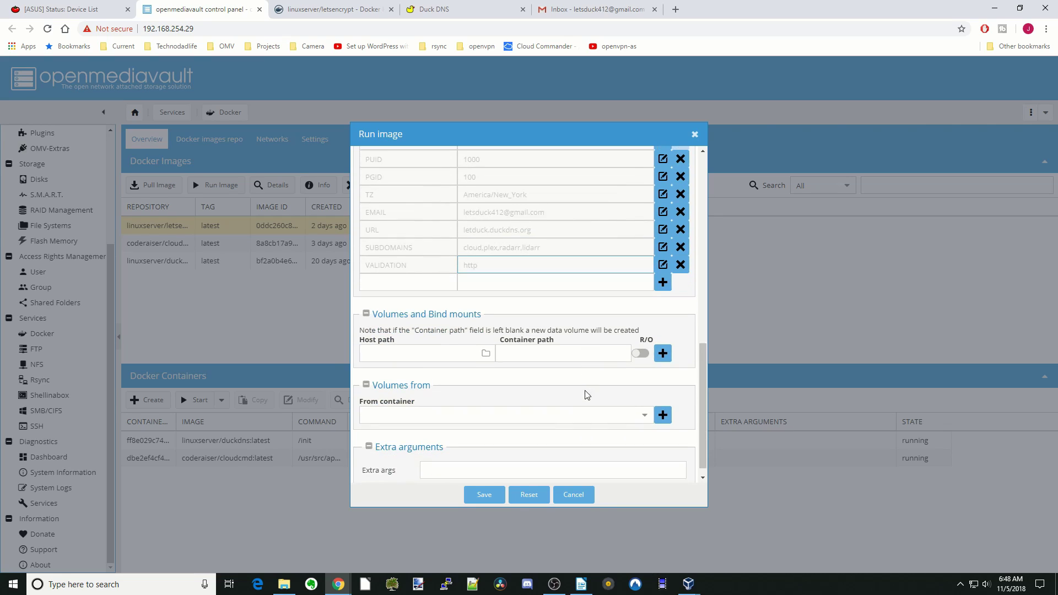
click(539, 341)
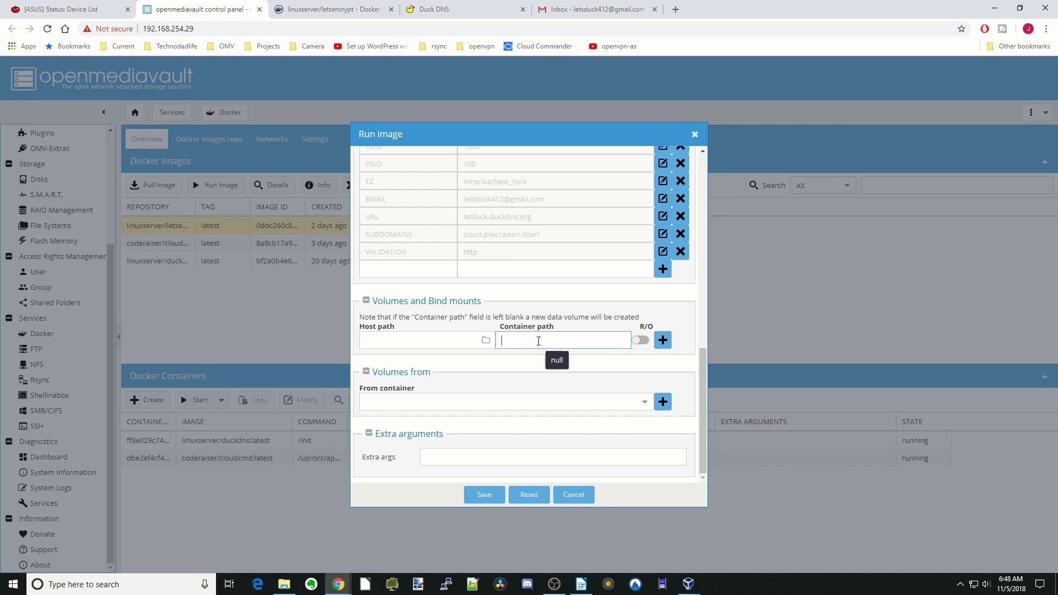
text(/config)
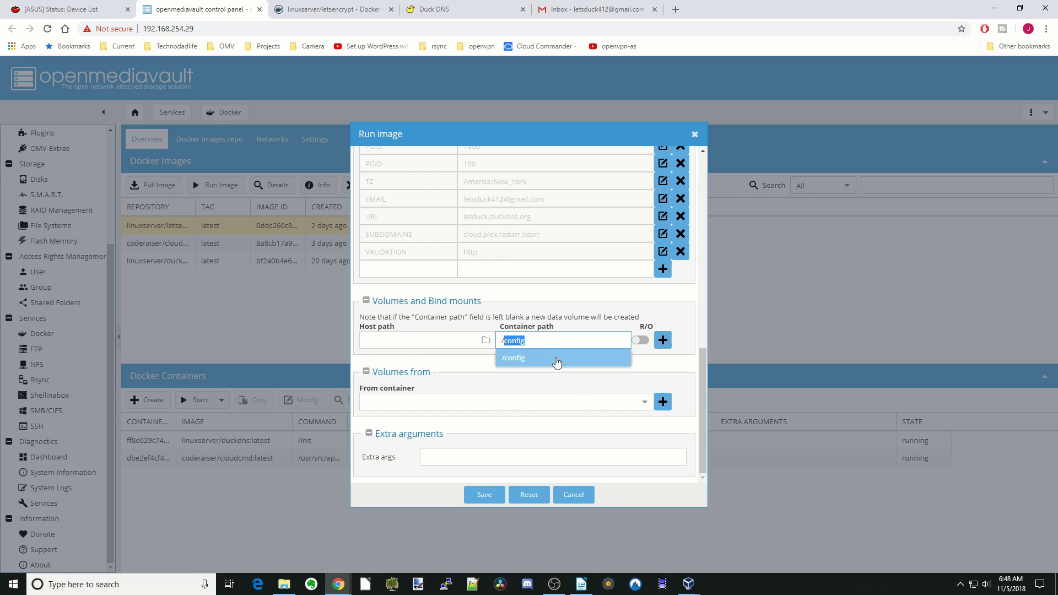
click(556, 361)
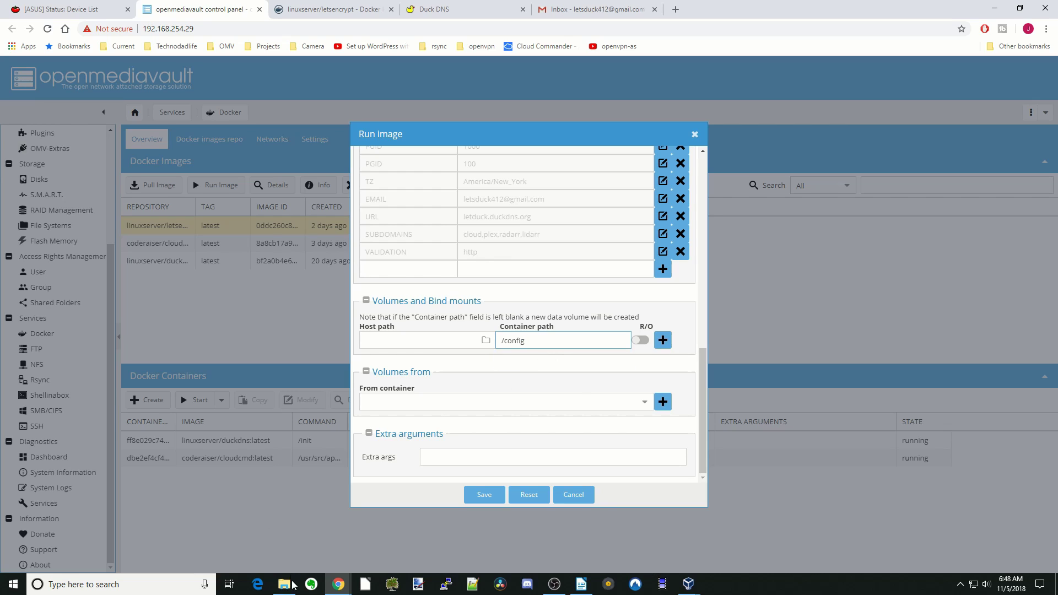
Step: Create a new folder in the appdata share in File Explorer
mouse_move(285, 589)
click(285, 557)
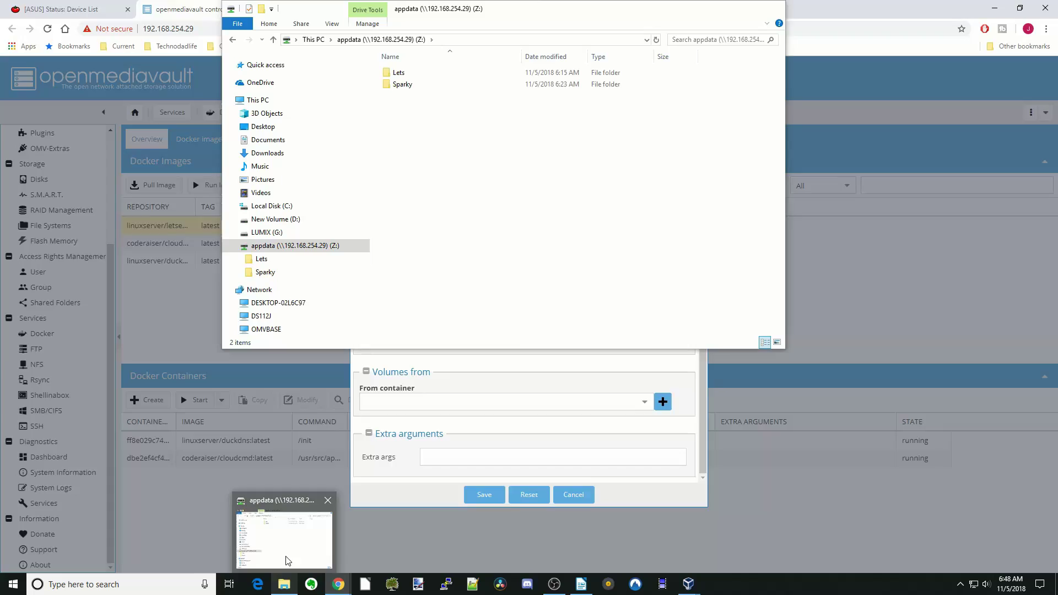
right_click(405, 103)
mouse_move(449, 218)
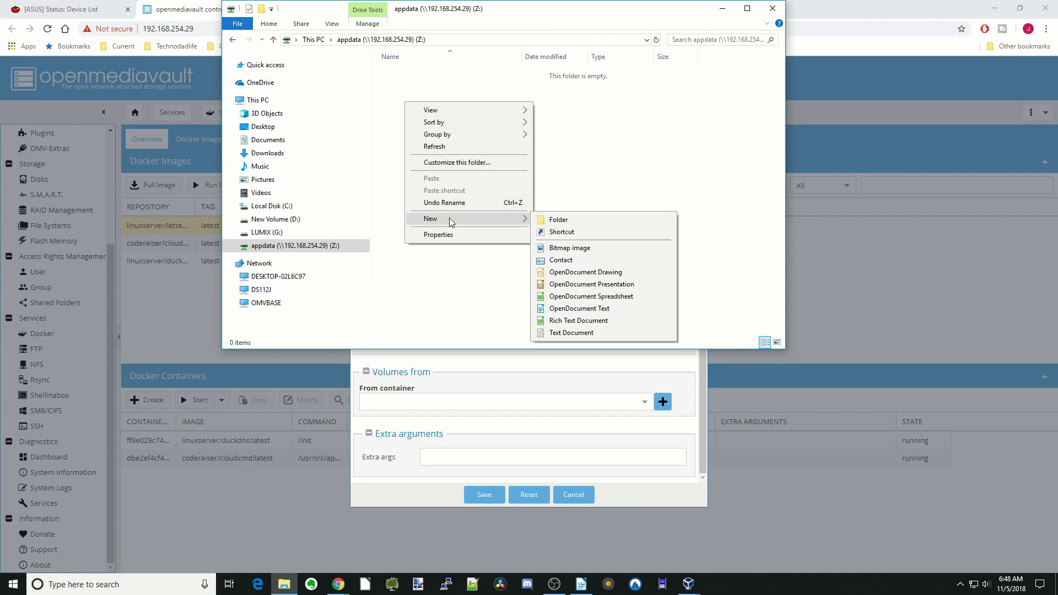
click(564, 219)
Step: Name the folder letsencrypt, then map host path /sharedfolders/appdata/Lets to the container's /config
text(letsencrypt)
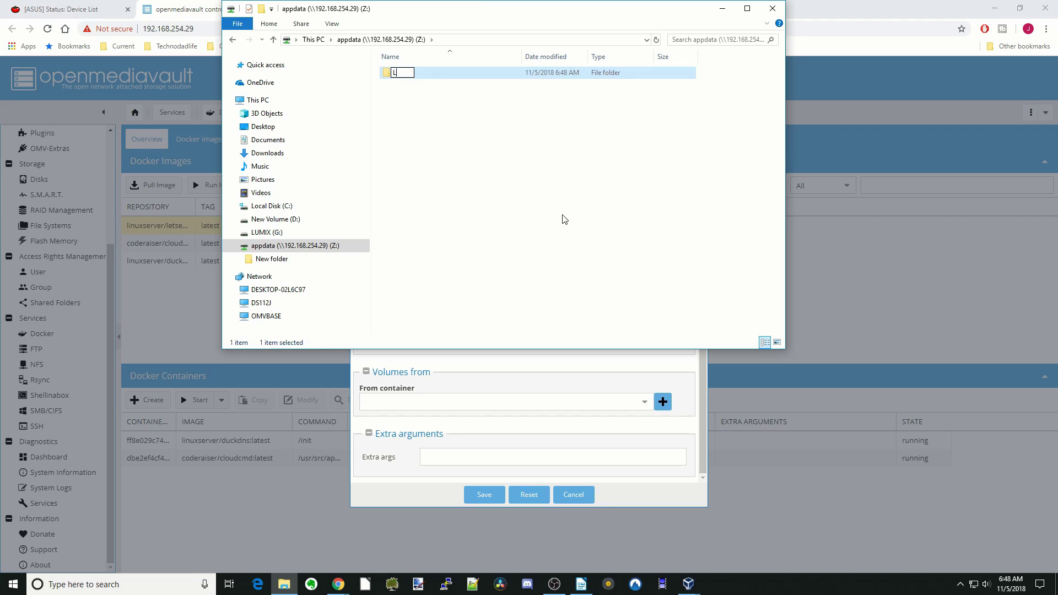
click(722, 8)
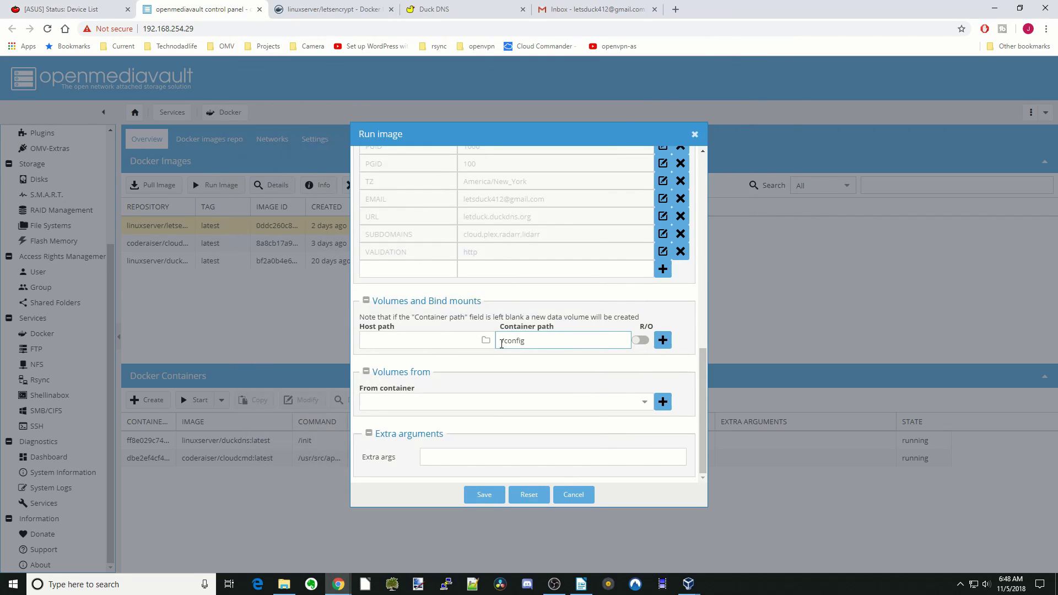
click(485, 340)
scroll(503, 323, down, 2)
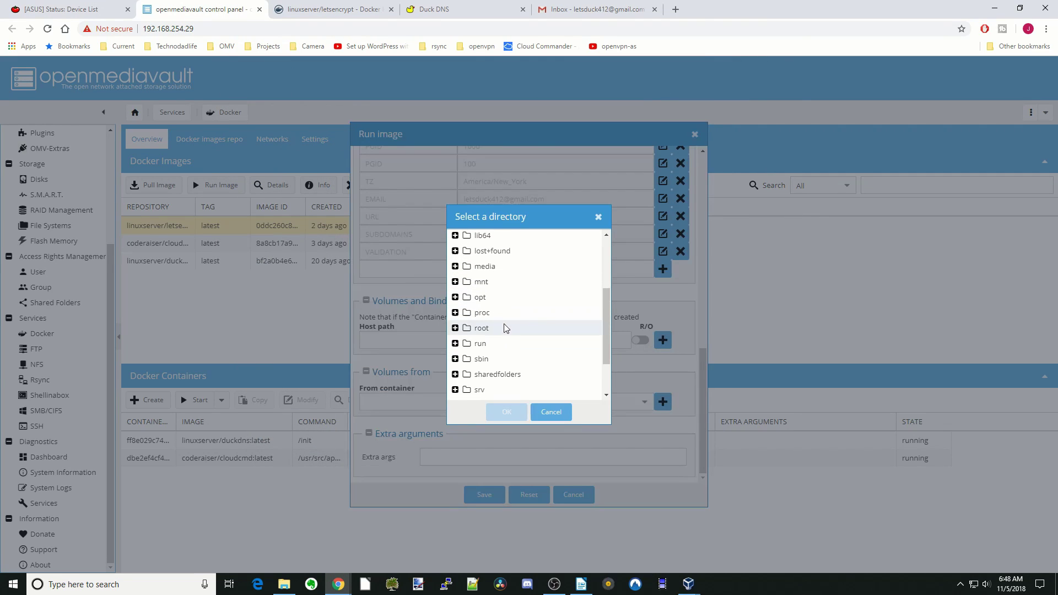
click(516, 375)
double_click(517, 375)
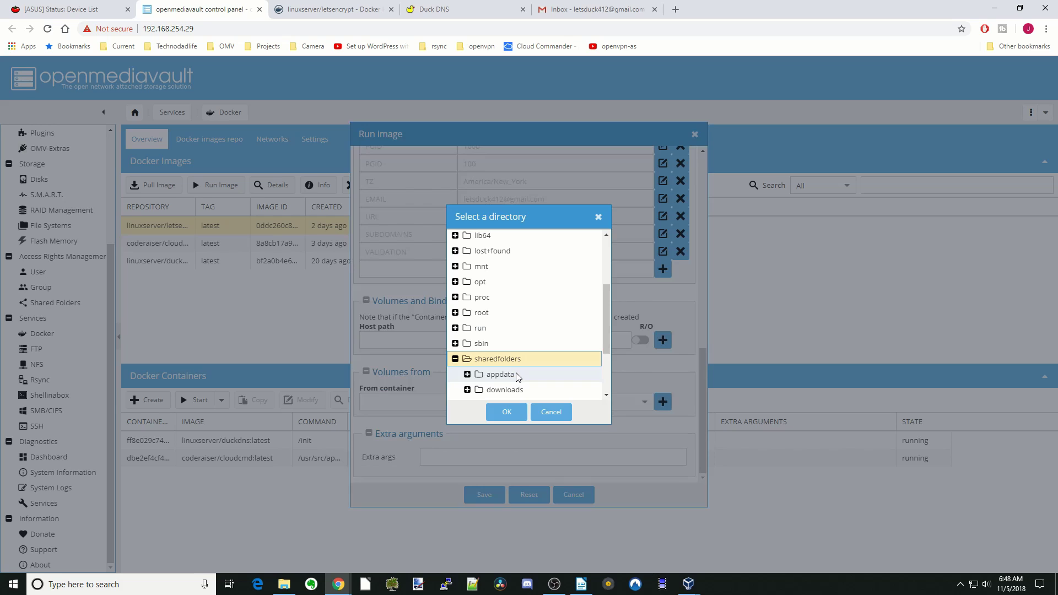
double_click(517, 376)
click(520, 390)
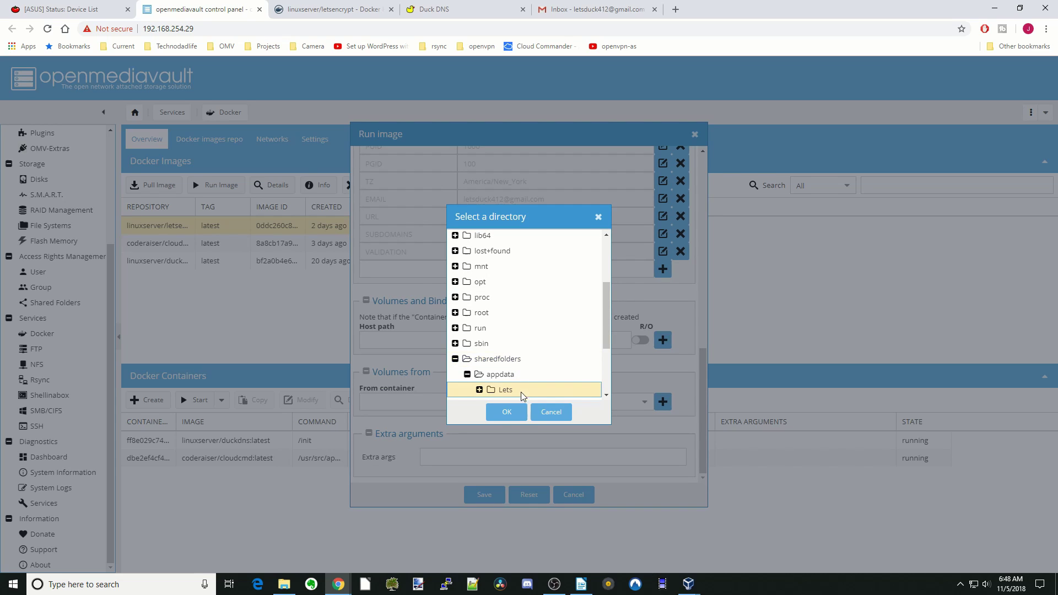
click(509, 418)
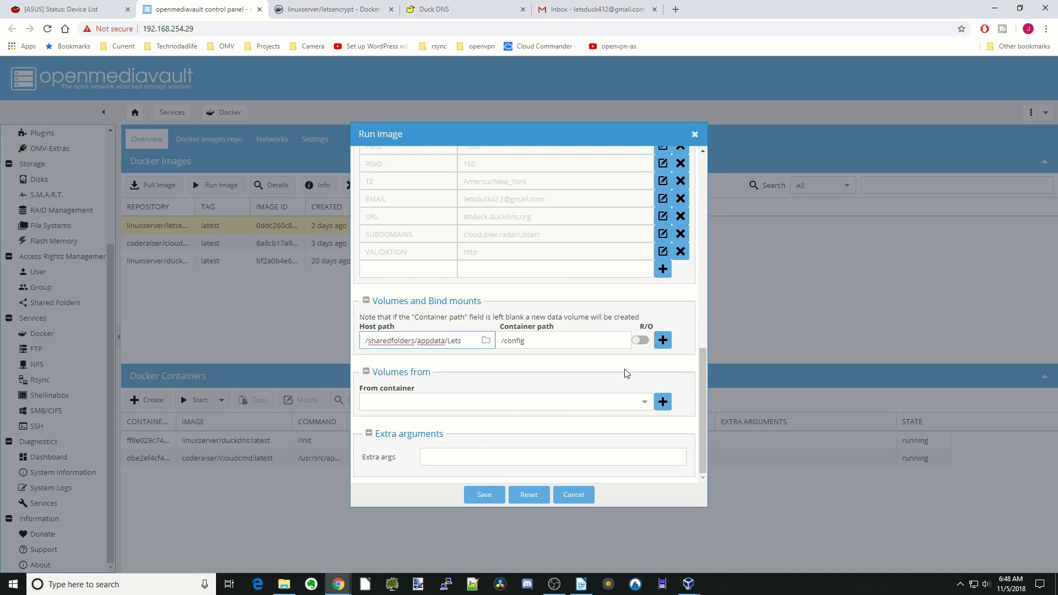
click(663, 340)
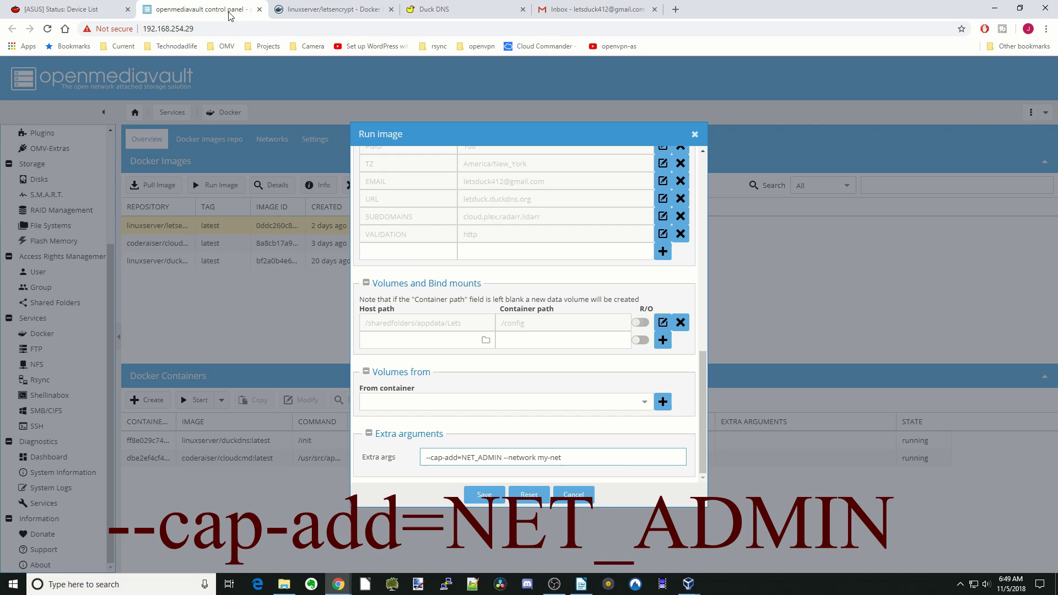
click(317, 11)
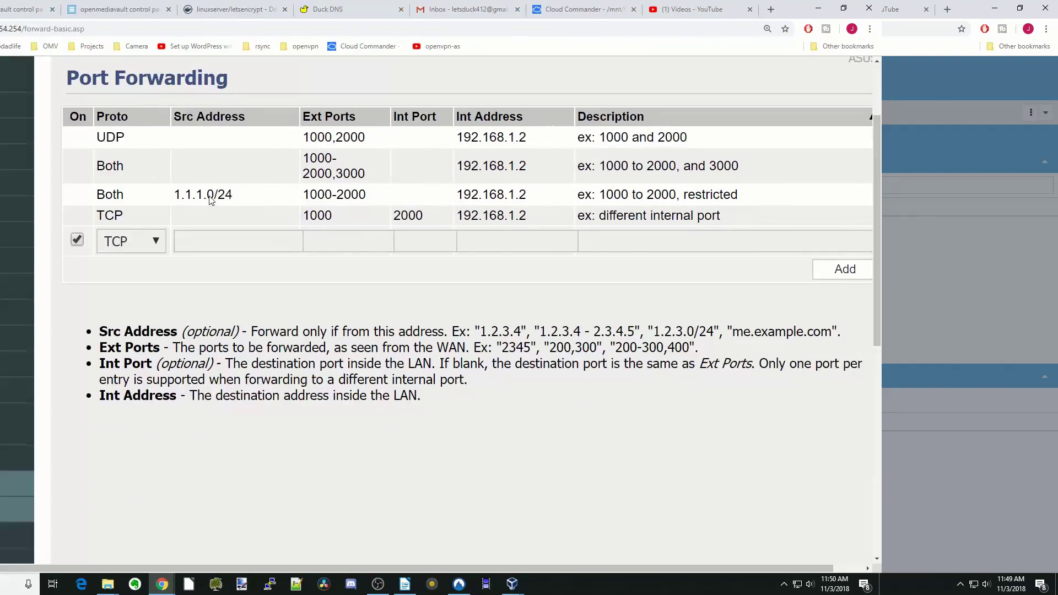
Step: Add a Both-protocol forward of port 80 to 90 on 192.168.254.29 named lets
scroll(390, 200, down, 1)
scroll(392, 198, up, 1)
scroll(389, 200, up, 2)
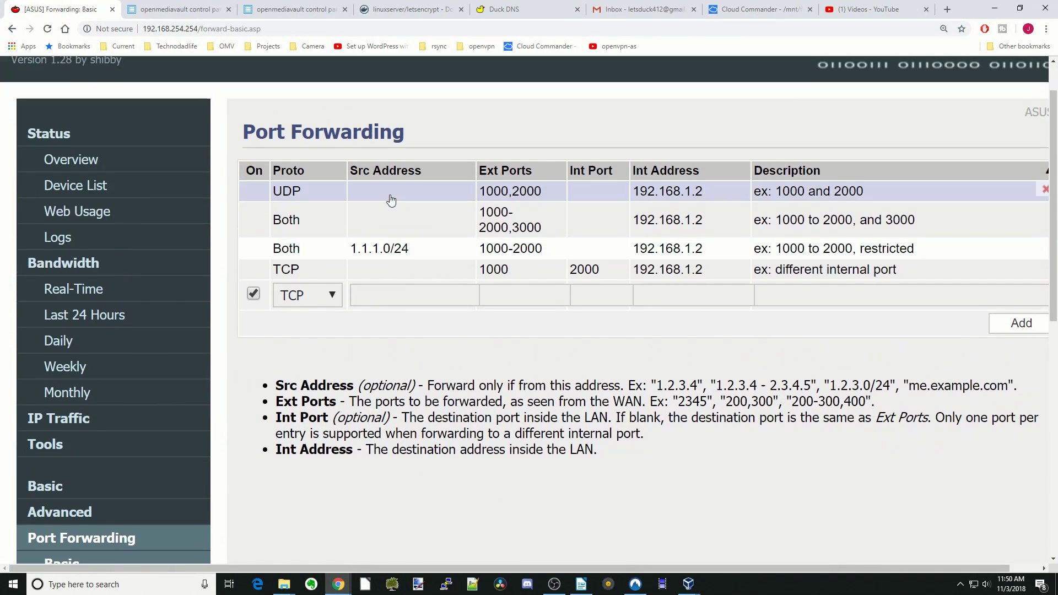
scroll(392, 195, down, 2)
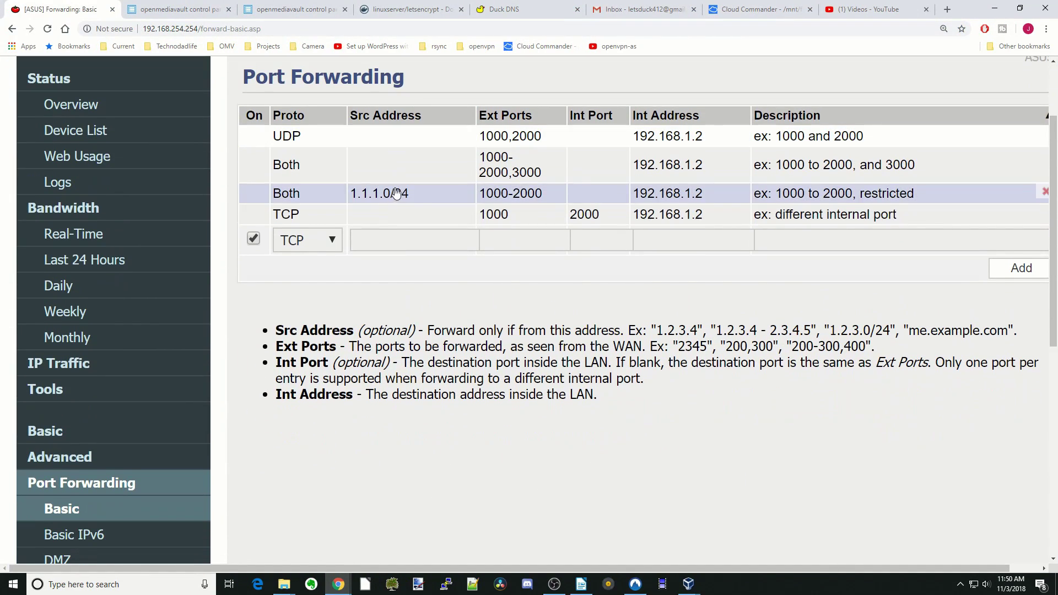
click(524, 242)
text(80)
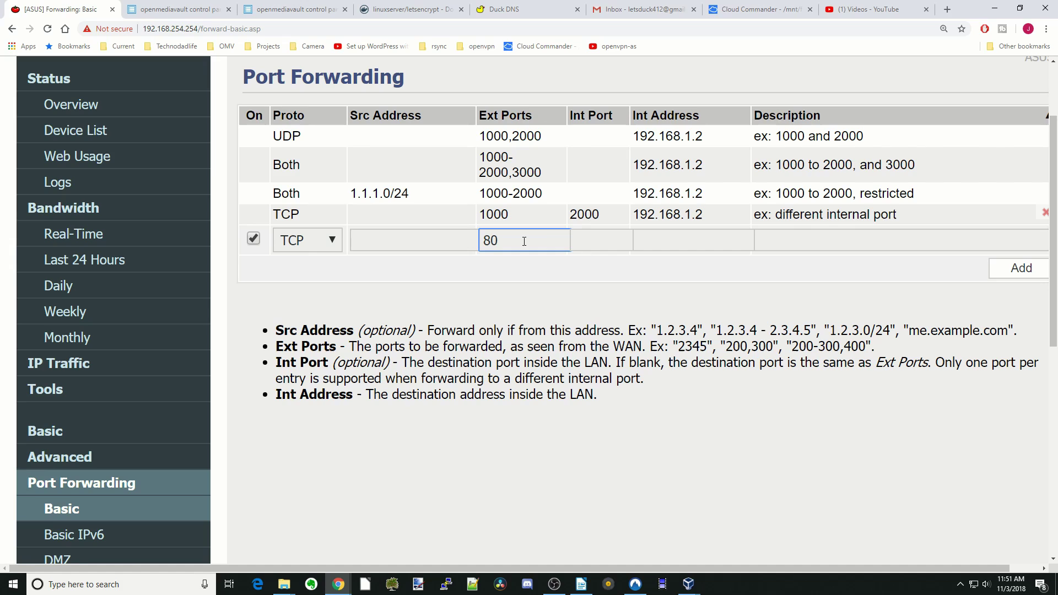
click(596, 240)
text(90)
click(657, 244)
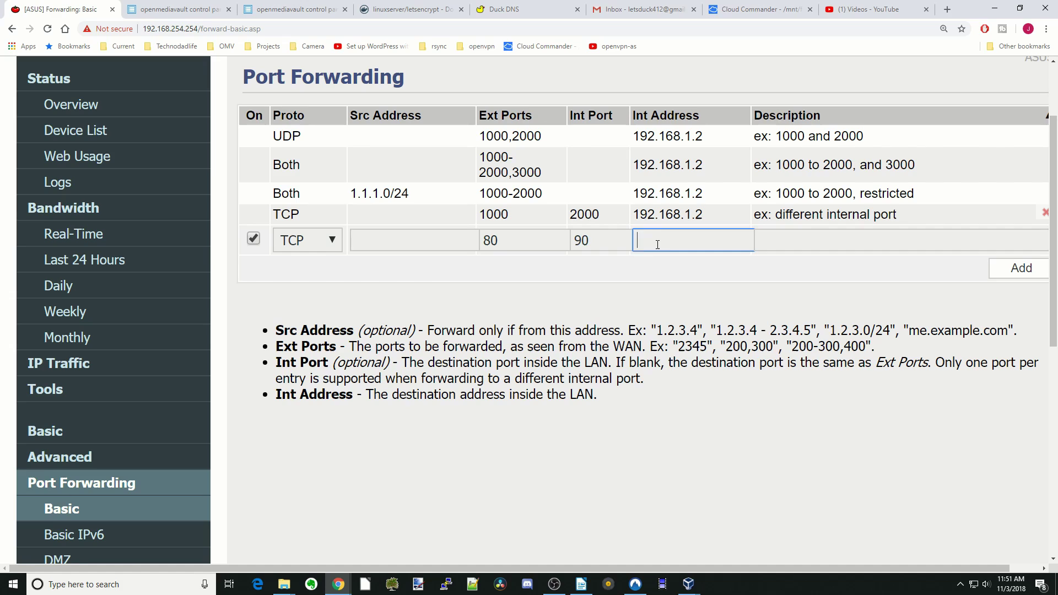
text(192.168.254.29)
click(789, 239)
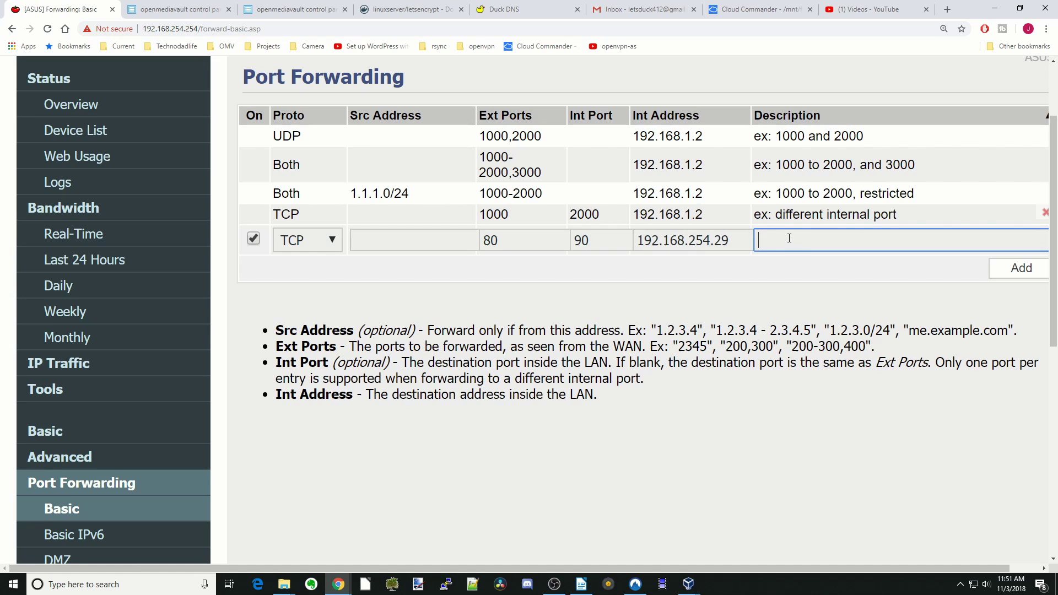
text(lets)
click(333, 244)
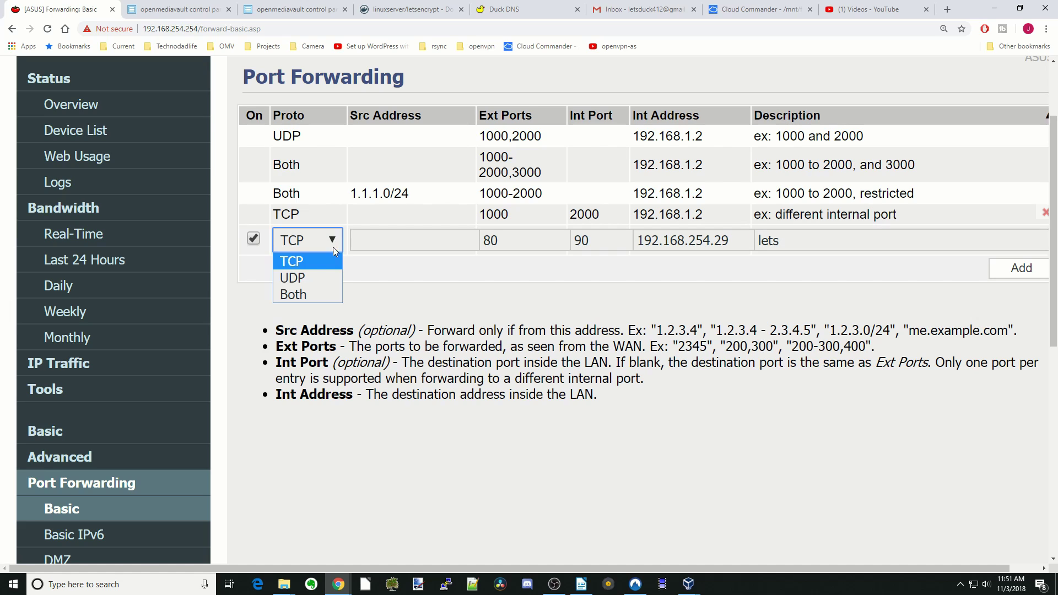
click(318, 292)
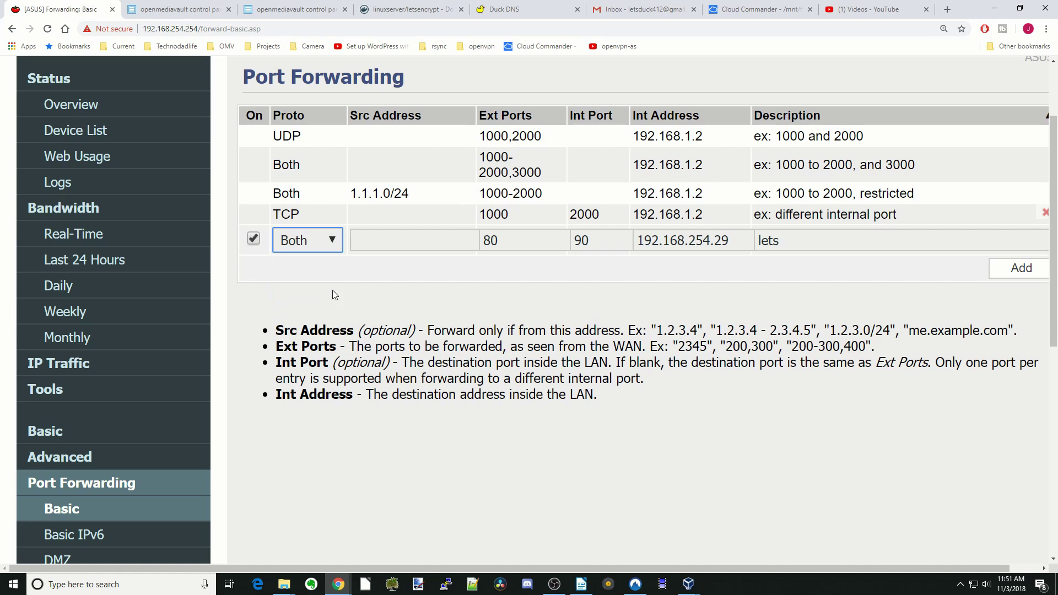
click(1022, 274)
Step: Add a forward of port 443 to 450 on 192.168.254.29 named lets2, then save
click(499, 259)
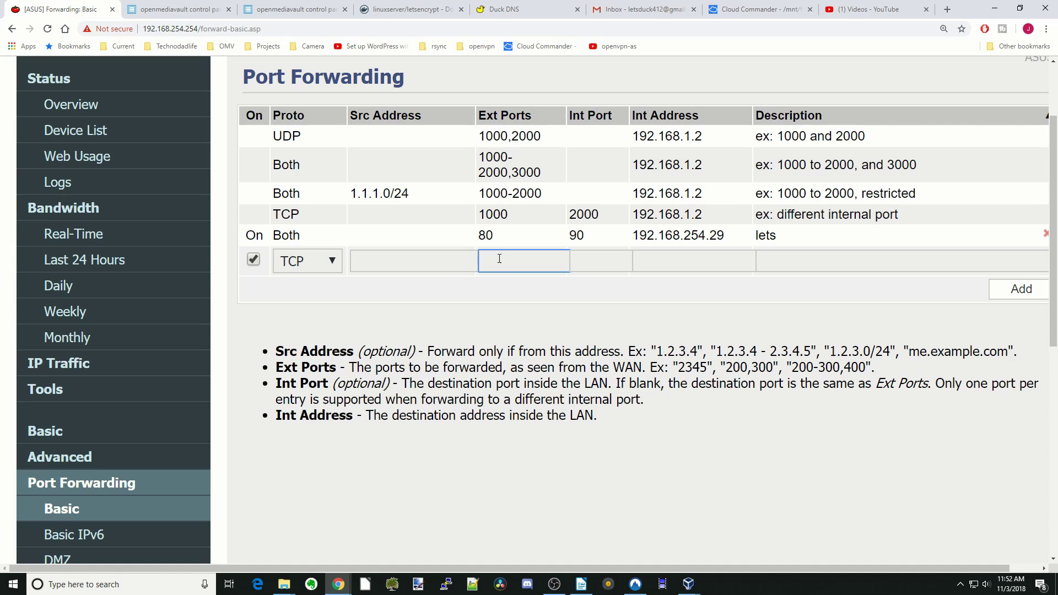
text(443)
key(Tab)
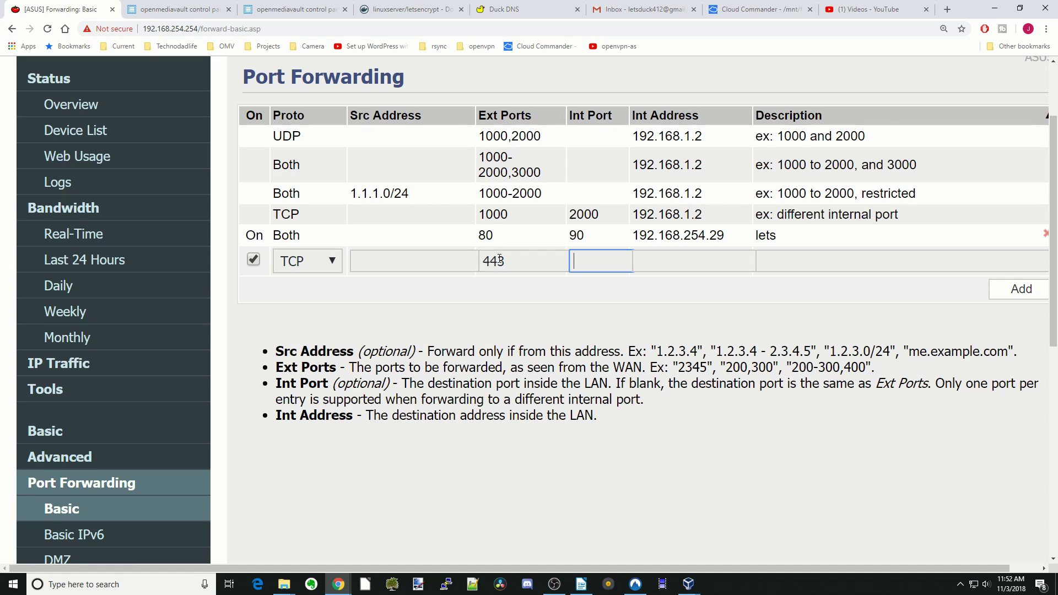
text(450)
click(667, 263)
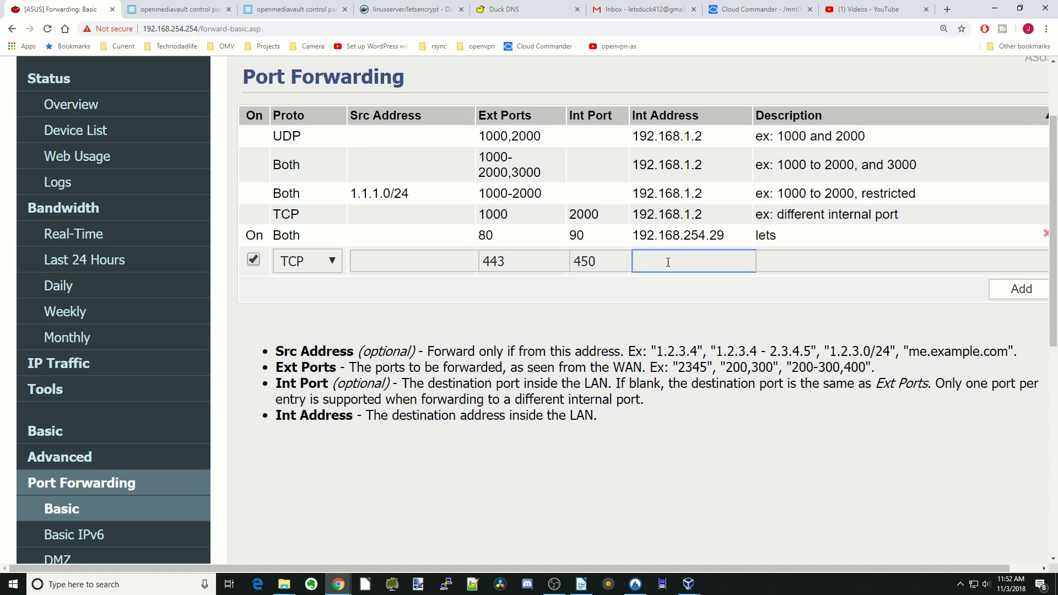
text(192.168.254.29)
click(787, 261)
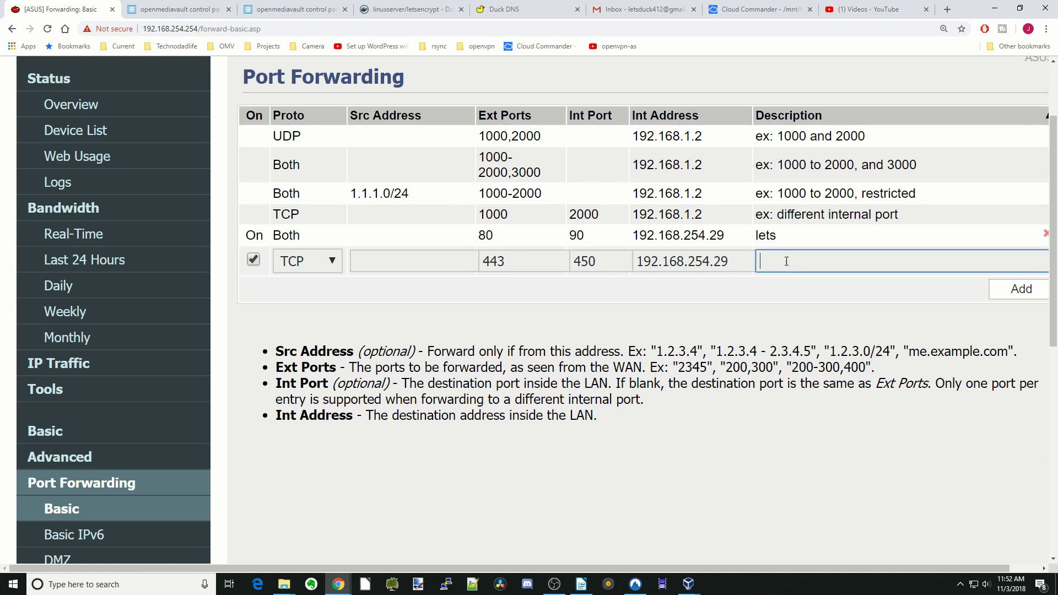
text(lets2)
click(1021, 292)
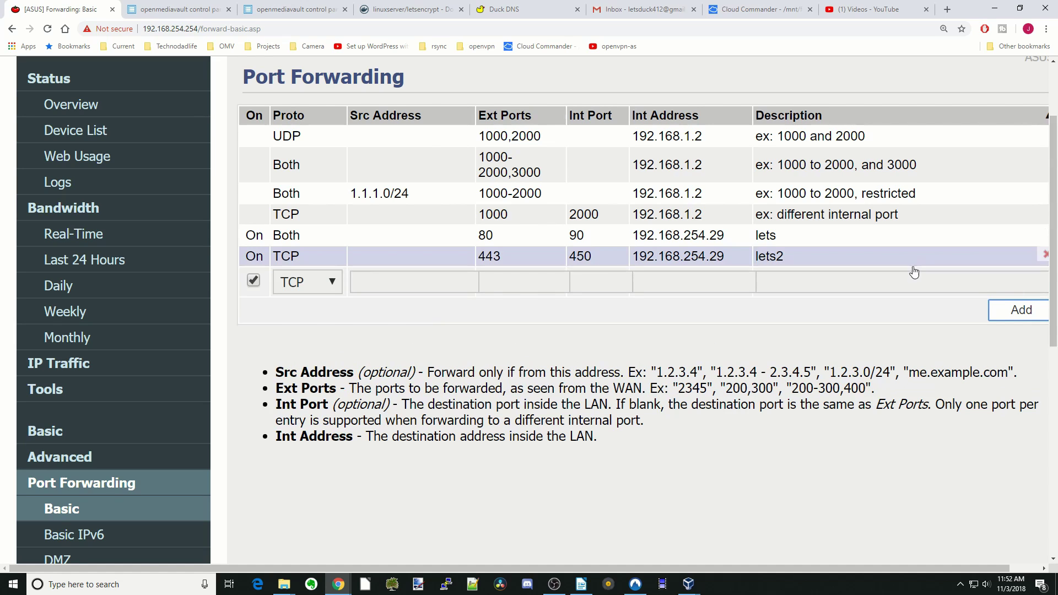
scroll(859, 270, down, 8)
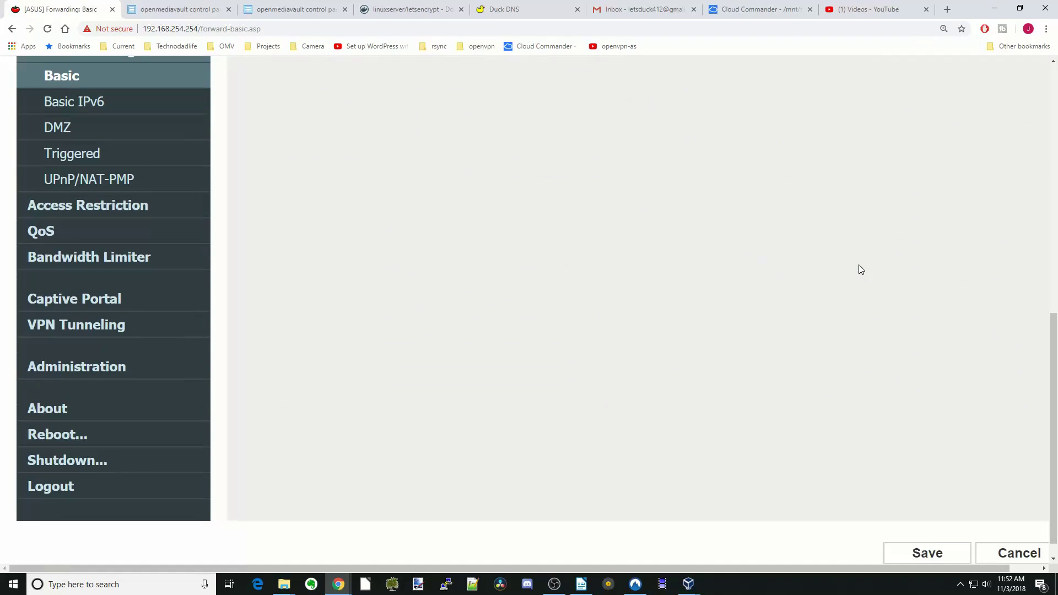
click(936, 533)
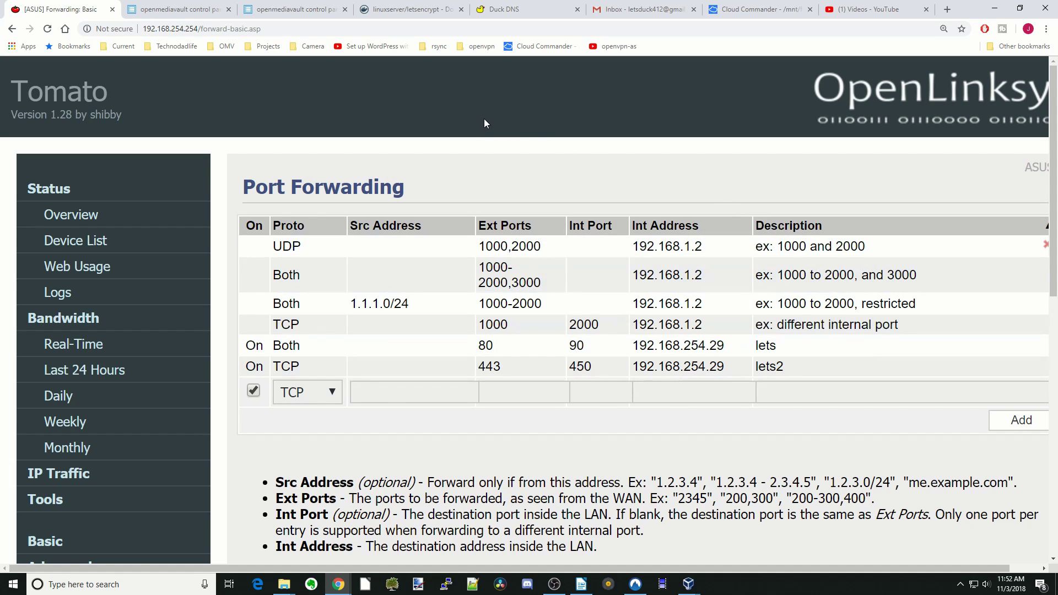
Step: Switch back to openmediavault to see the running letsencrypt container with ports 450 and 90
click(308, 12)
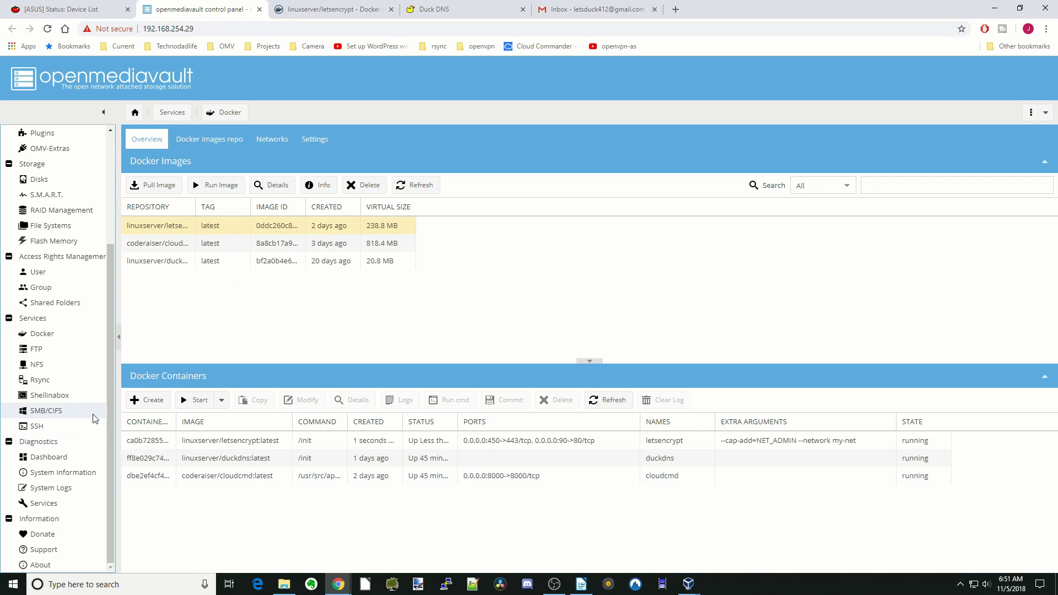
Step: Open Shellinabox from the openmediavault sidebar to check the letsencrypt container's certificate log
click(60, 399)
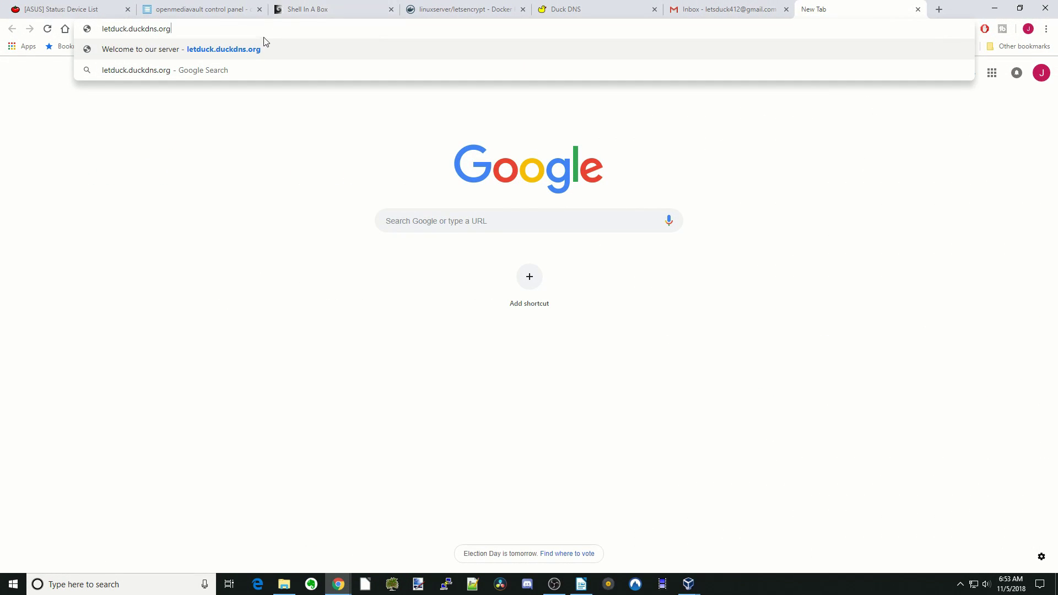
Step: Load letduck.duckdns.org in Chrome to confirm the secure 'Welcome to our server' page
click(255, 49)
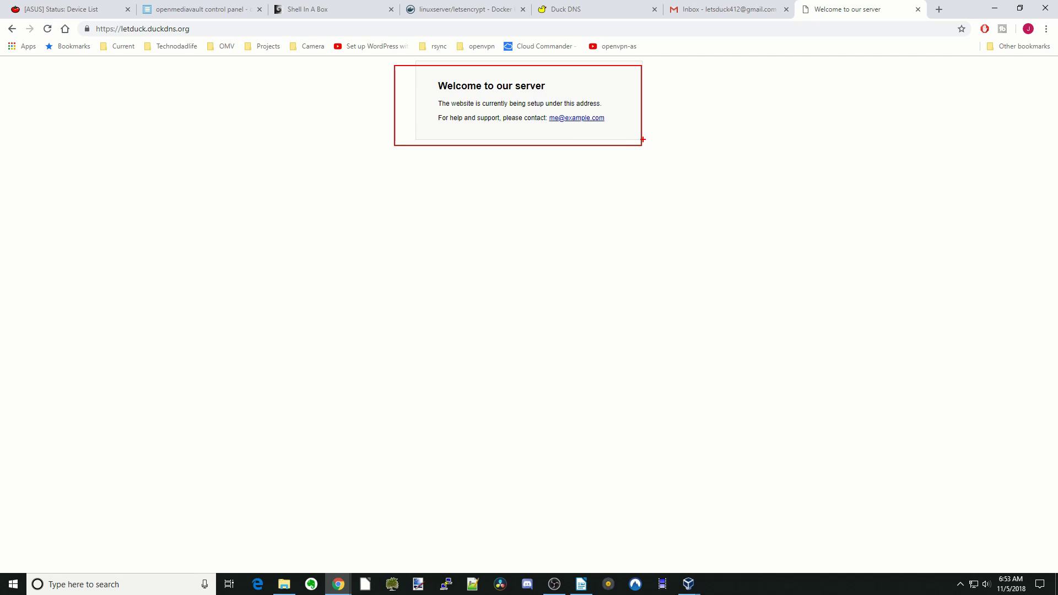
Step: Return to the Shell In A Box terminal showing the letsencrypt certificate log
click(327, 11)
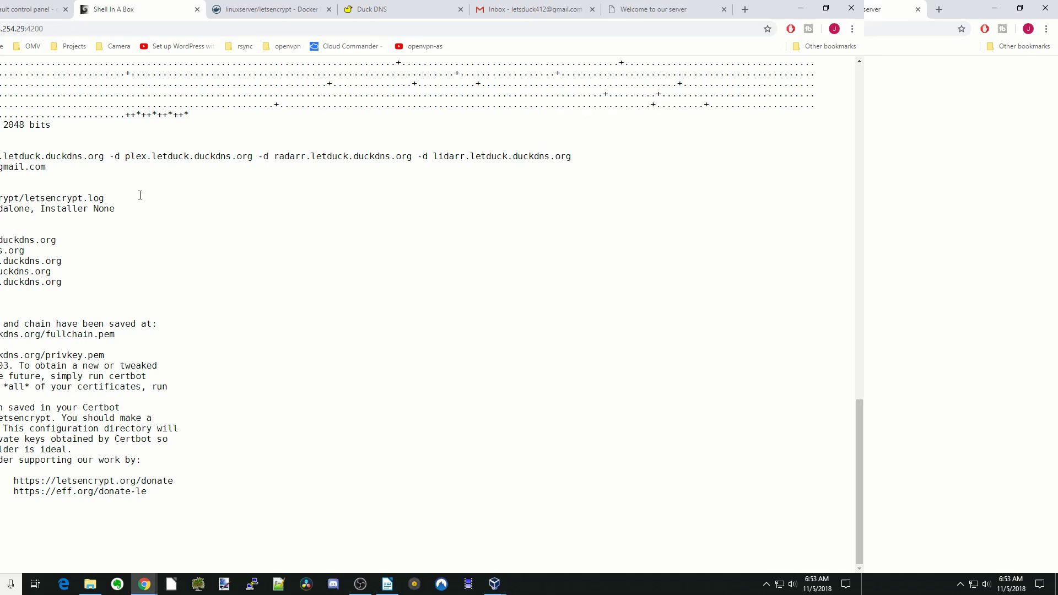